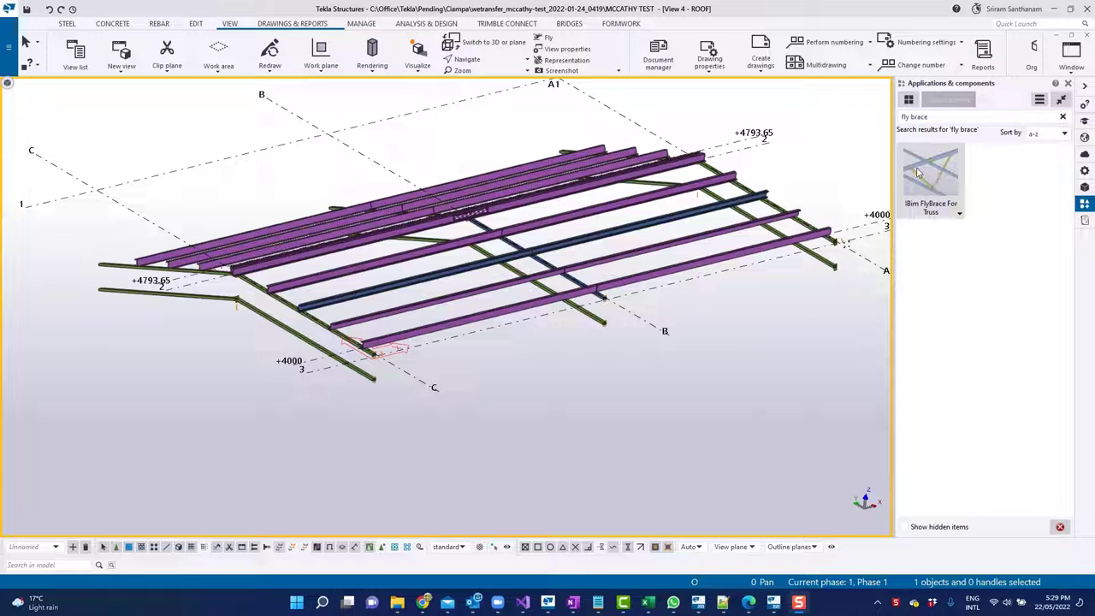
# - Add an IBim FlyBrace from the green truss chord to the purple purlin
pyautogui.scroll(3, 334, 339)
pyautogui.scroll(1, 334, 339)
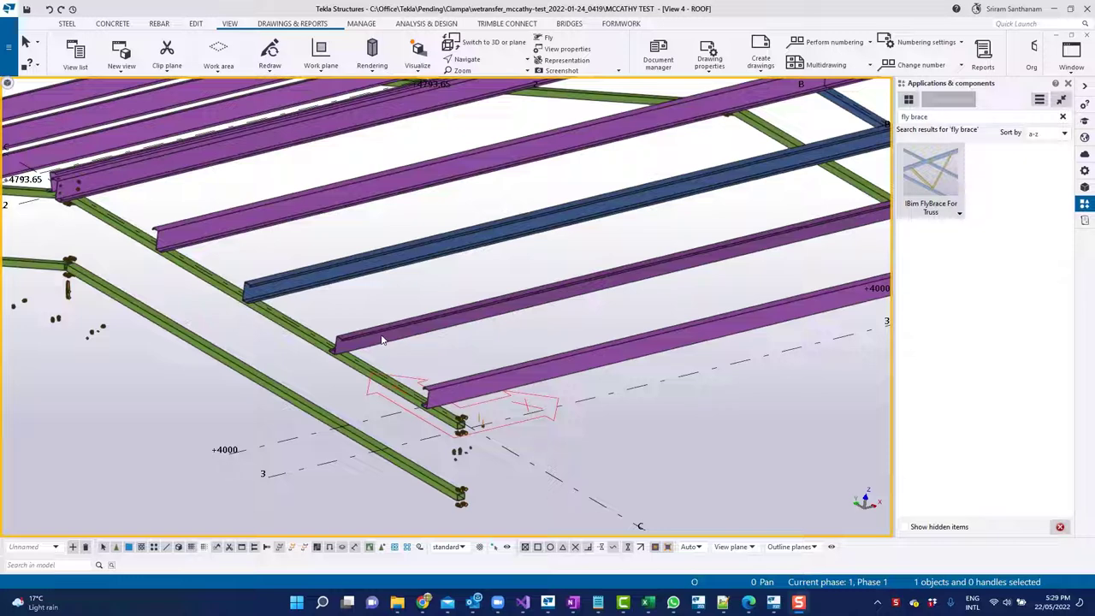
pyautogui.scroll(2, 263, 306)
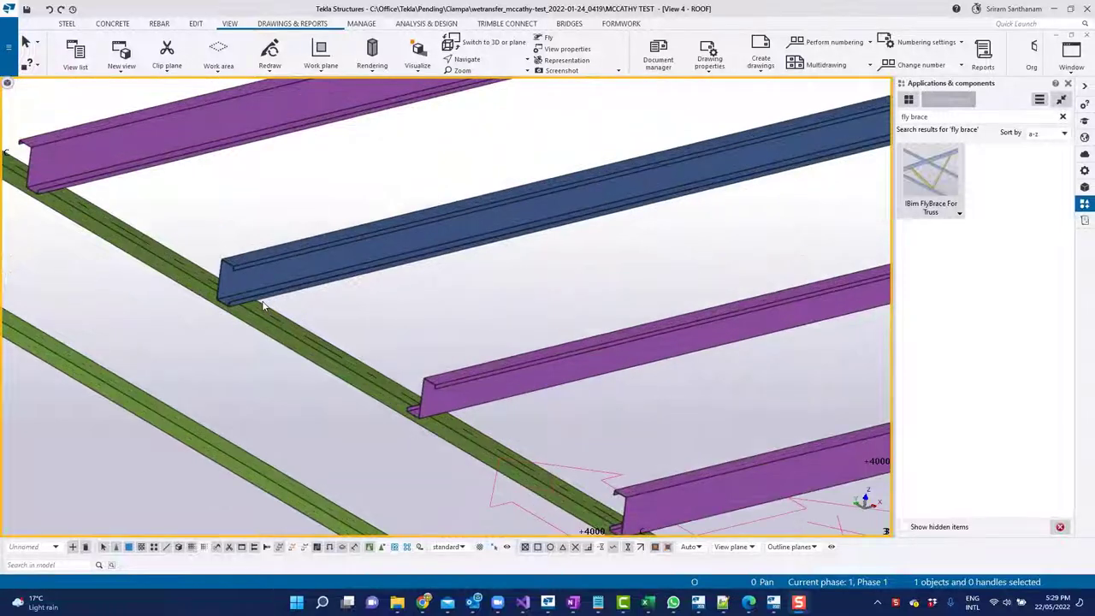
pyautogui.scroll(-2, 264, 306)
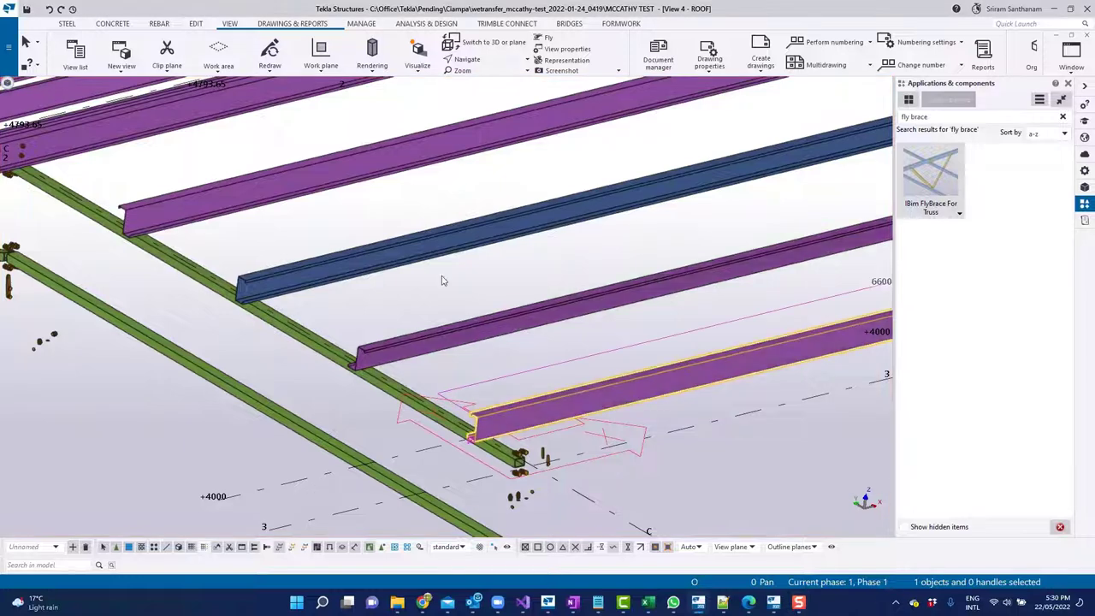
pyautogui.scroll(-2, 327, 260)
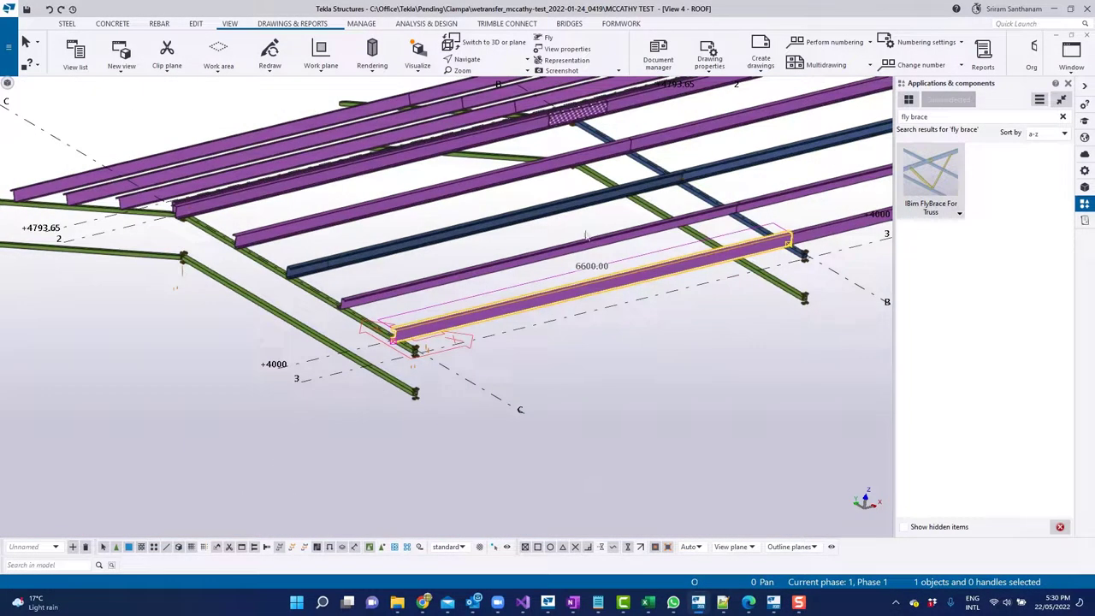
pyautogui.doubleClick(930, 171)
pyautogui.scroll(3, 235, 312)
pyautogui.click(240, 321)
pyautogui.scroll(-2, 350, 267)
pyautogui.click(340, 267)
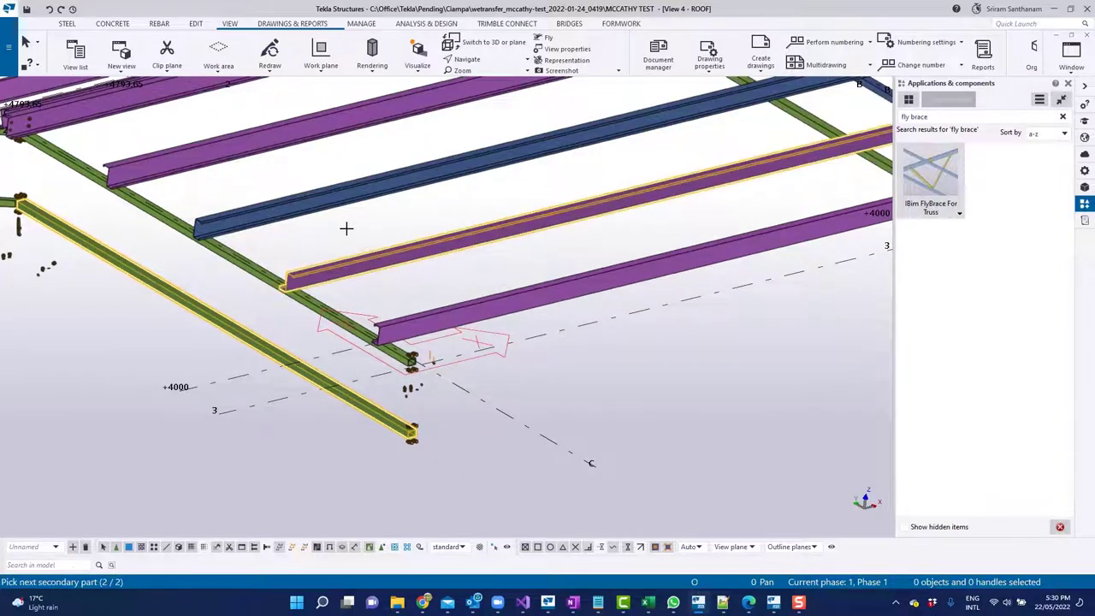
pyautogui.middleClick(348, 229)
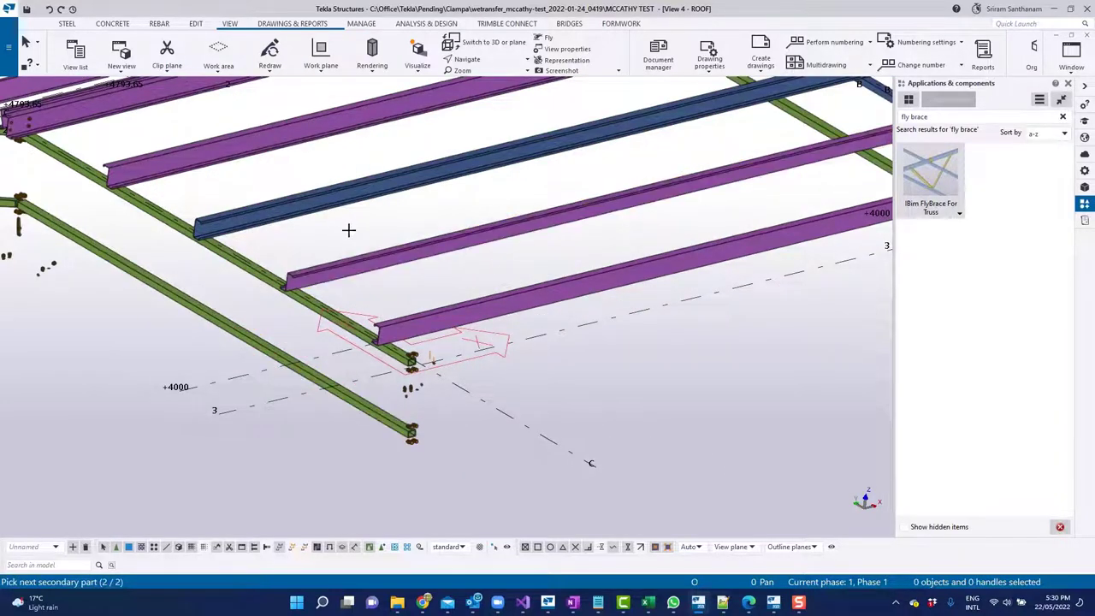
pyautogui.rightClick(349, 230)
pyautogui.click(385, 234)
# - Add a second fly brace from the lower-left green chord to the blue purlin, then end placement
pyautogui.scroll(5, 505, 283)
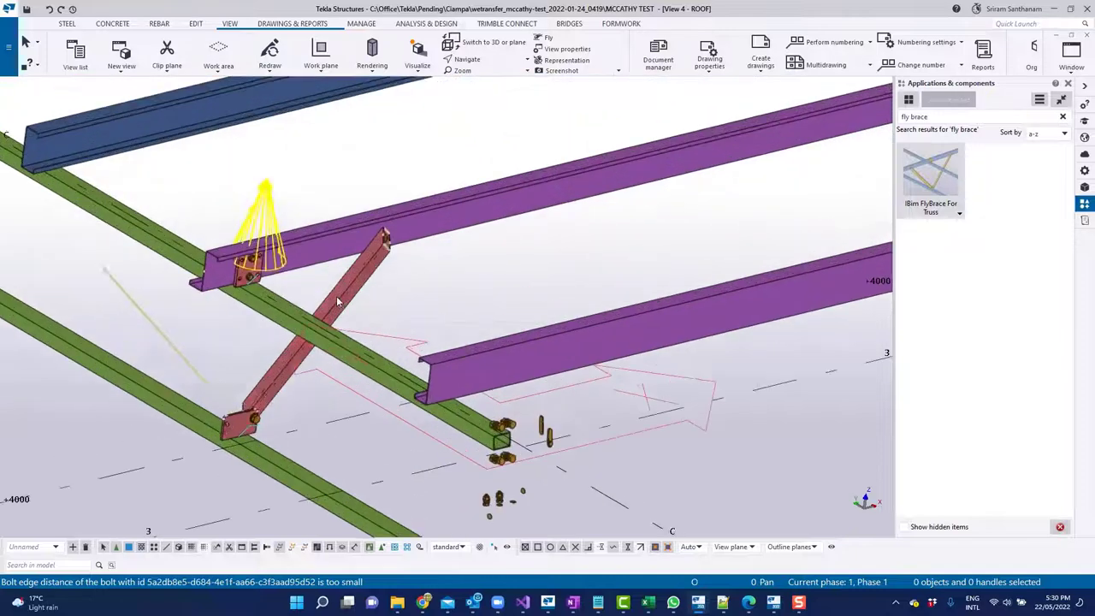
pyautogui.scroll(2, 178, 231)
pyautogui.scroll(2, 223, 308)
pyautogui.click(252, 355)
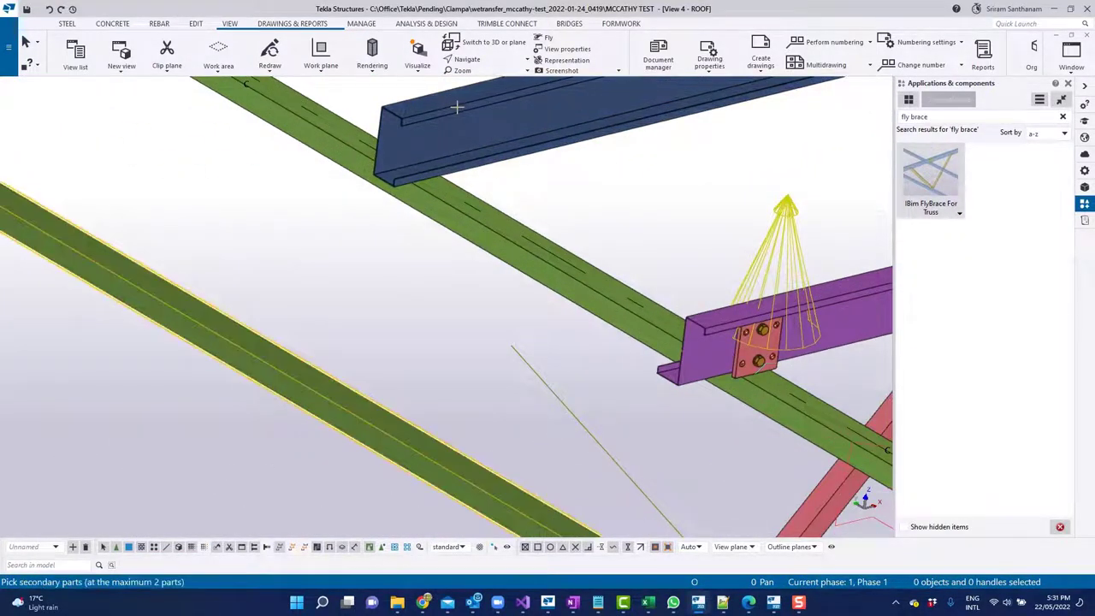
pyautogui.click(664, 175)
pyautogui.middleClick(672, 193)
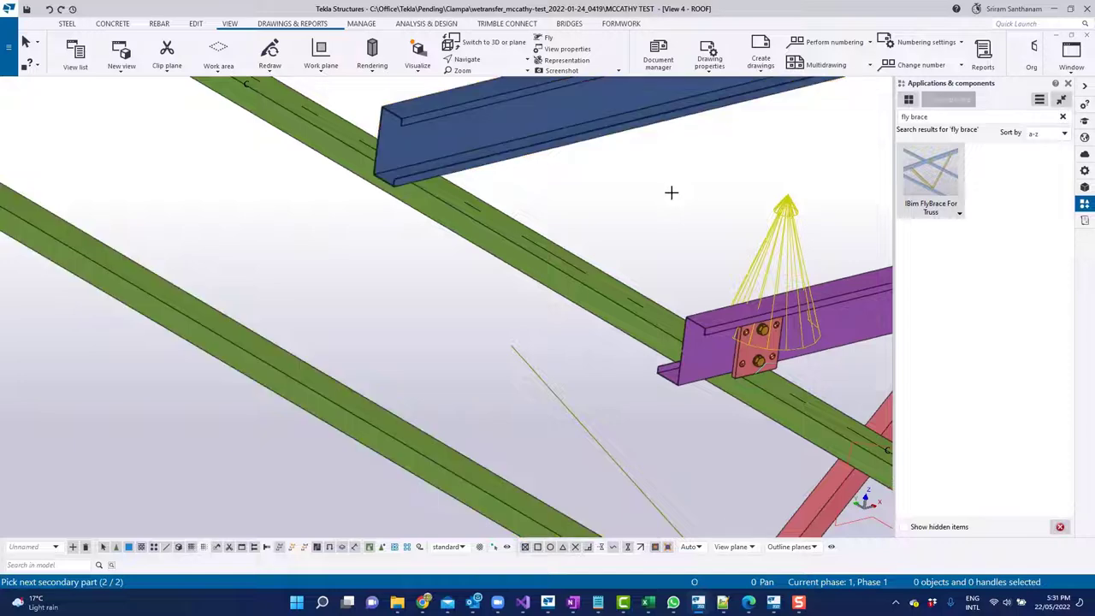
pyautogui.rightClick(628, 197)
pyautogui.click(650, 191)
pyautogui.scroll(-2, 432, 133)
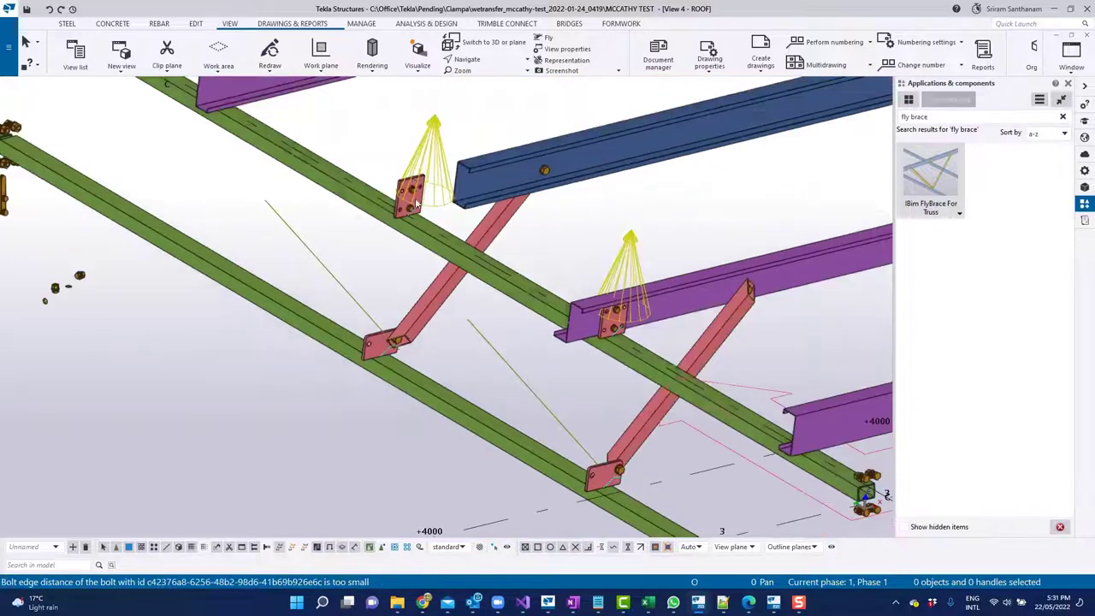
pyautogui.click(432, 132)
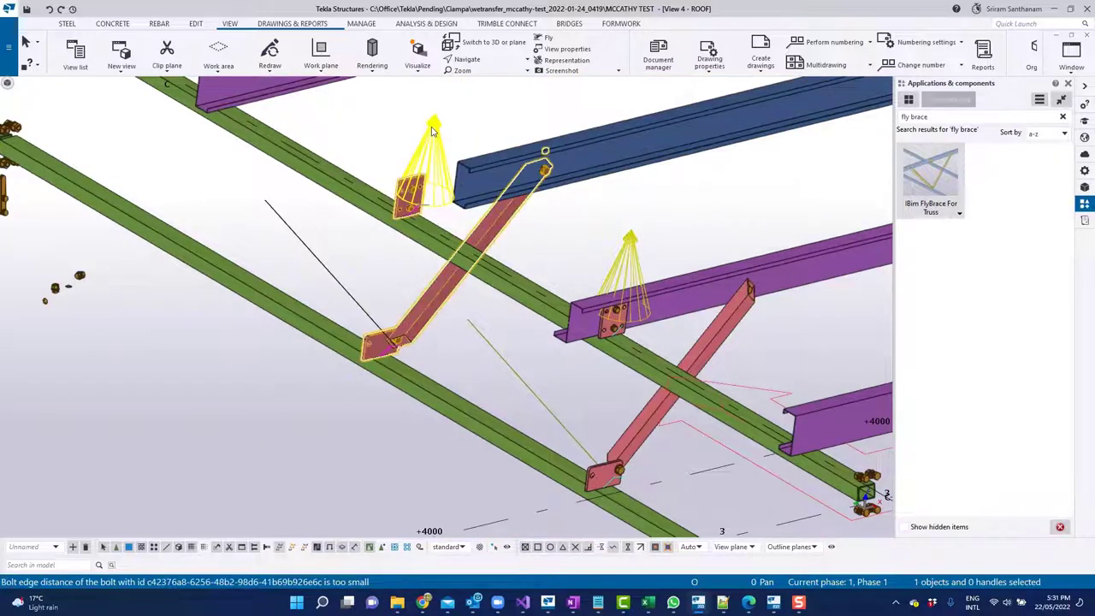
# - Give the selected fly brace a -200 purlin offset on the Purlins tab and apply it
pyautogui.doubleClick(432, 133)
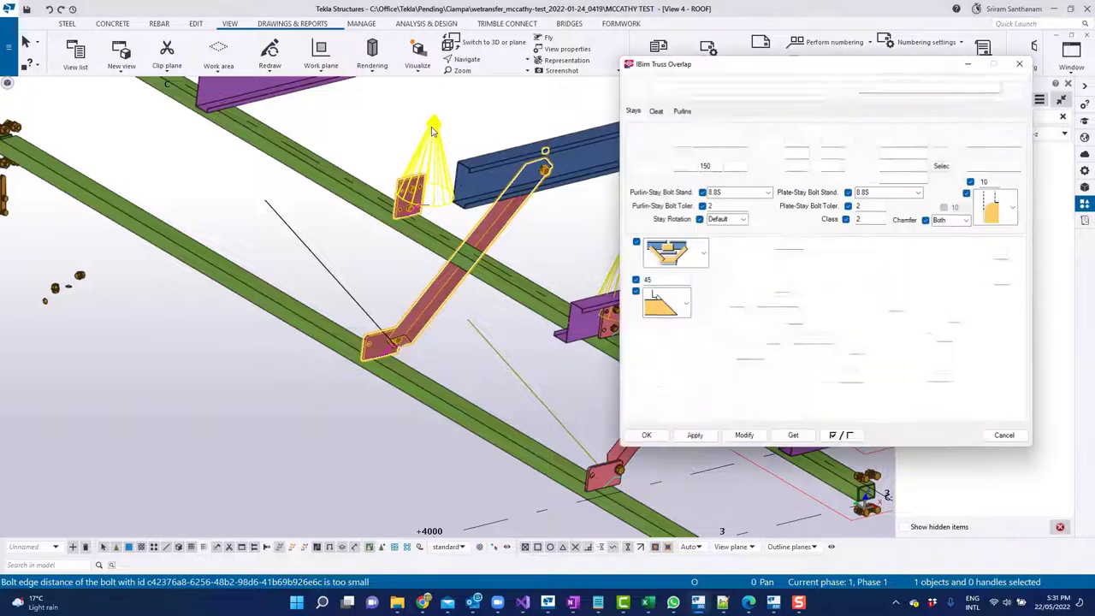
pyautogui.click(659, 112)
pyautogui.click(682, 111)
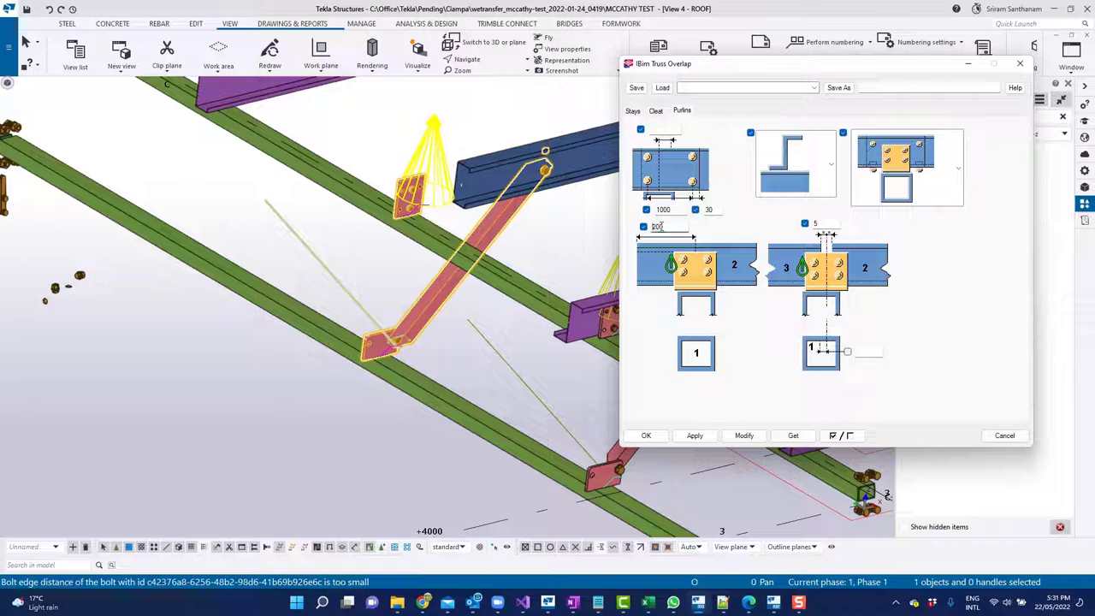
pyautogui.click(741, 436)
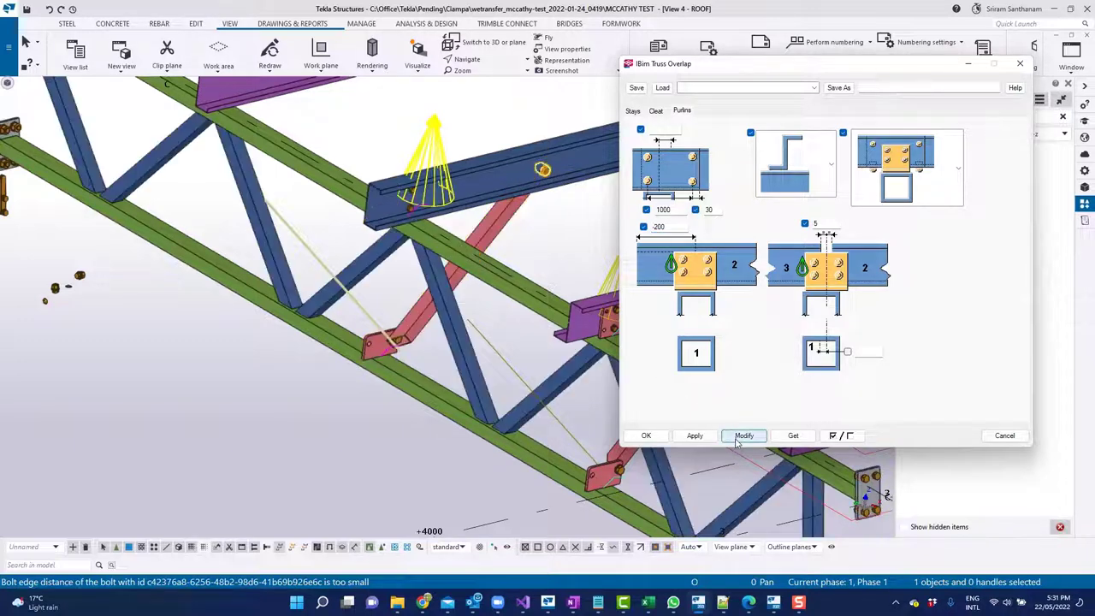
pyautogui.click(647, 436)
# - Add a fly brace from the green chord to the upper purple purlin
pyautogui.scroll(-2, 439, 384)
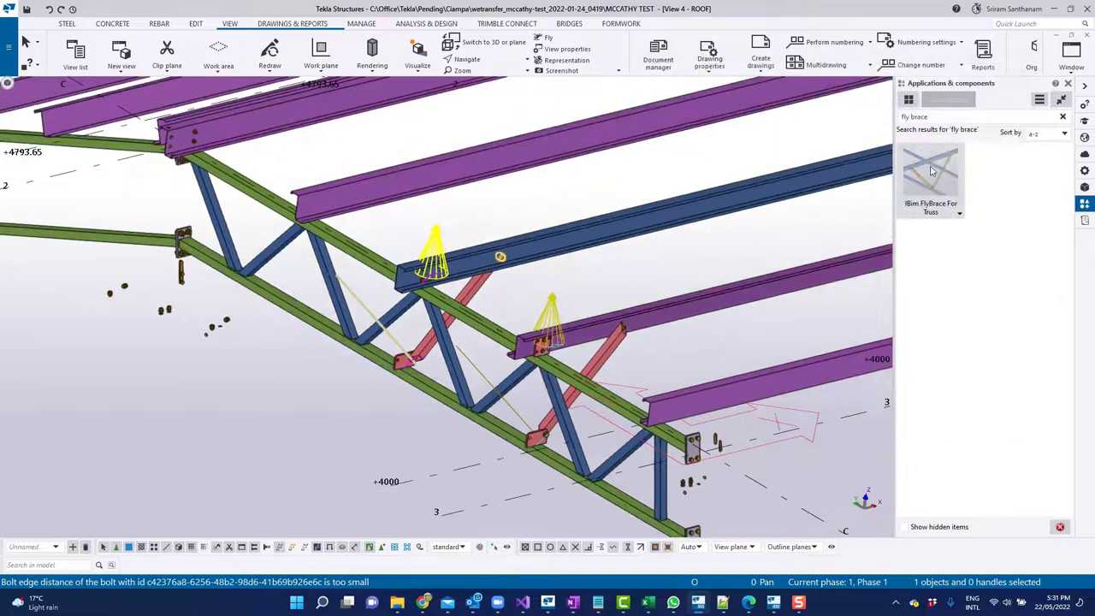
pyautogui.scroll(3, 316, 300)
pyautogui.scroll(2, 314, 334)
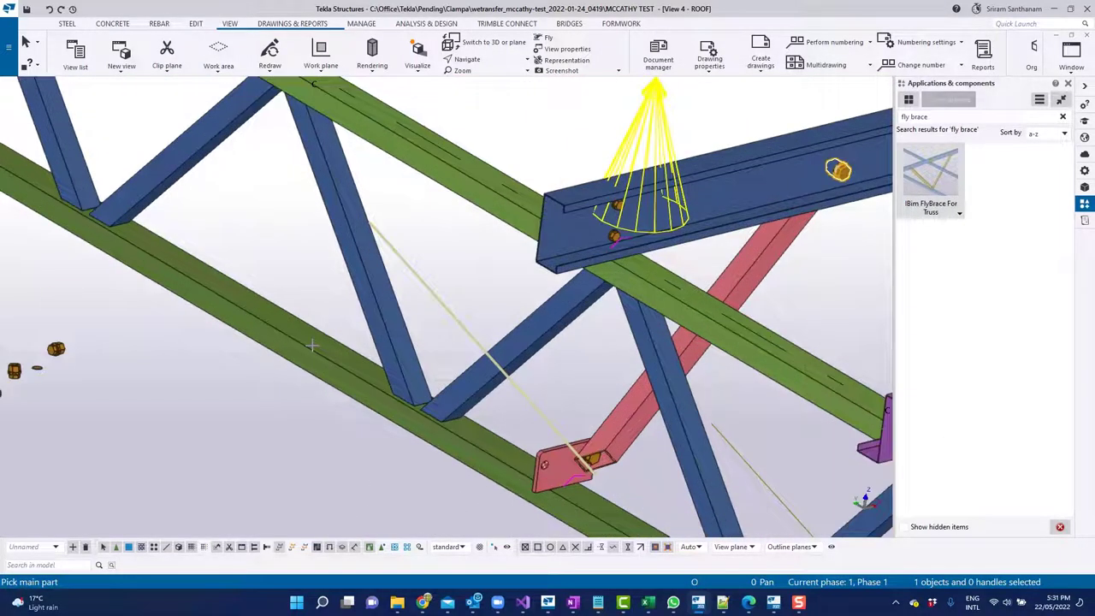
pyautogui.click(314, 389)
pyautogui.scroll(-2, 321, 406)
pyautogui.scroll(-2, 396, 212)
pyautogui.click(396, 205)
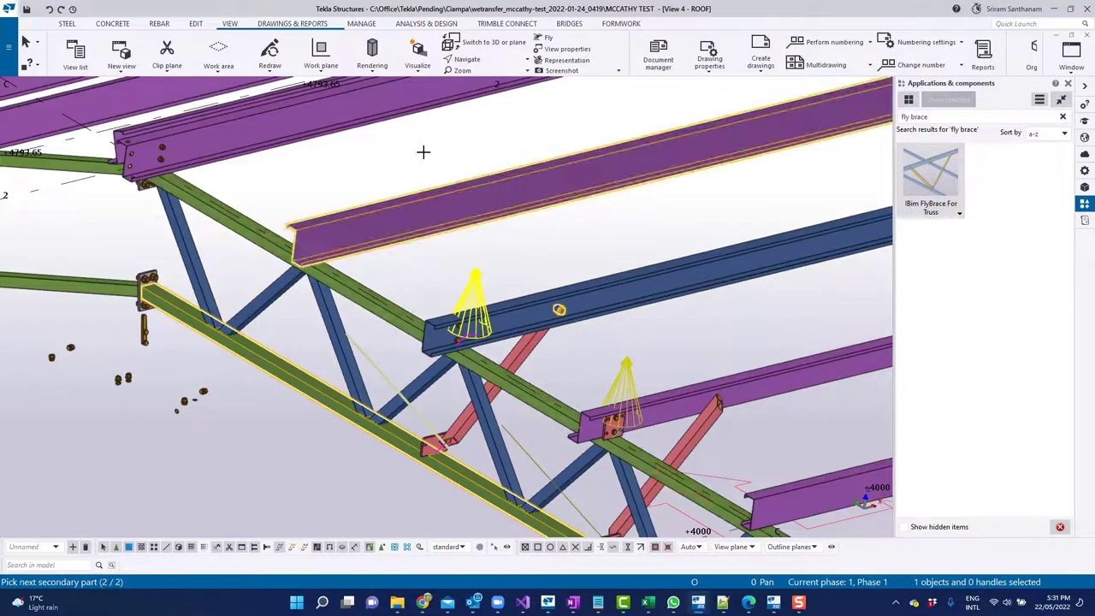
pyautogui.middleClick(426, 150)
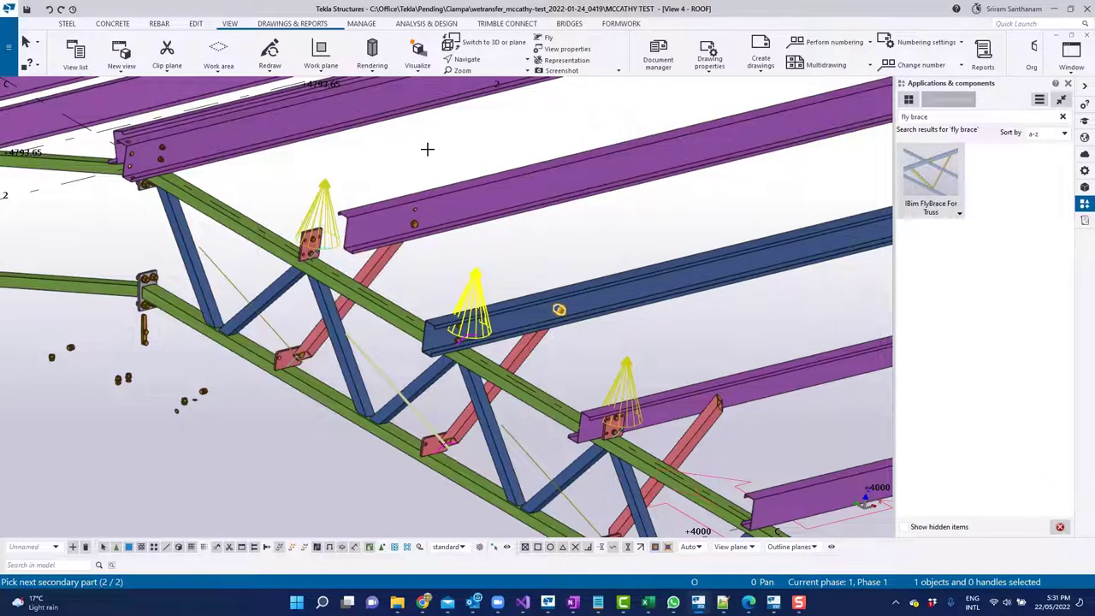
pyautogui.rightClick(427, 145)
pyautogui.click(480, 141)
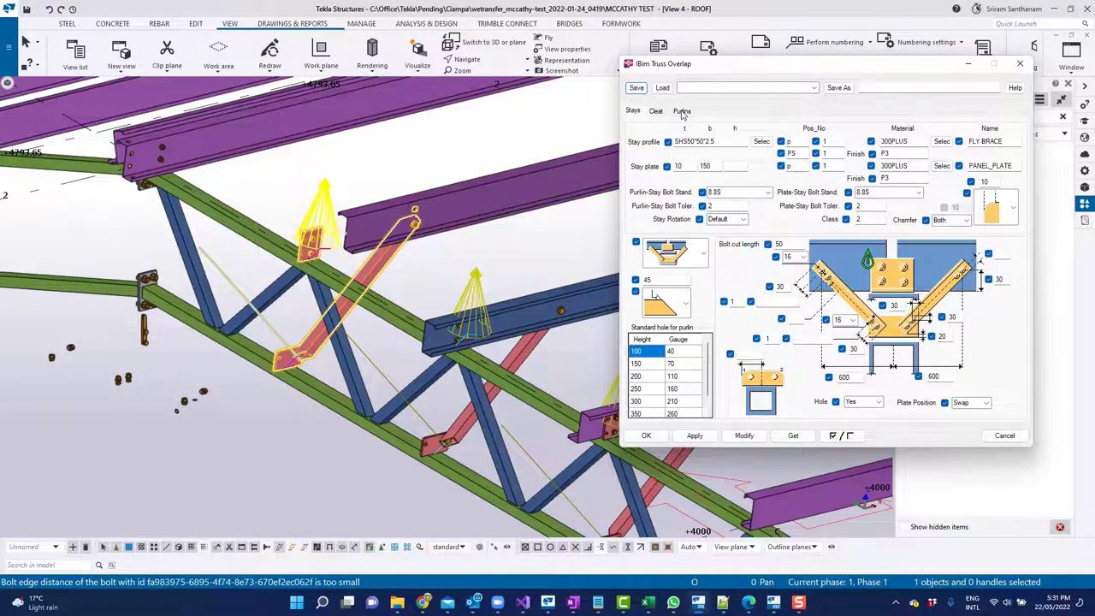
# - Set the new brace's purlin offset to 200, apply it, and close the settings
pyautogui.click(682, 111)
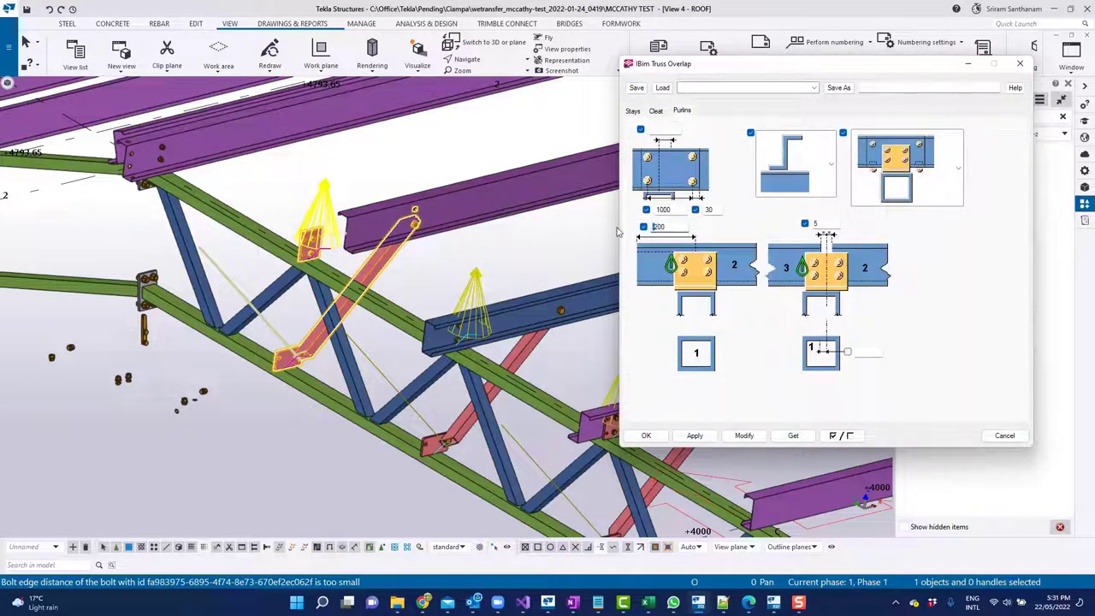
pyautogui.click(744, 437)
pyautogui.scroll(-3, 469, 381)
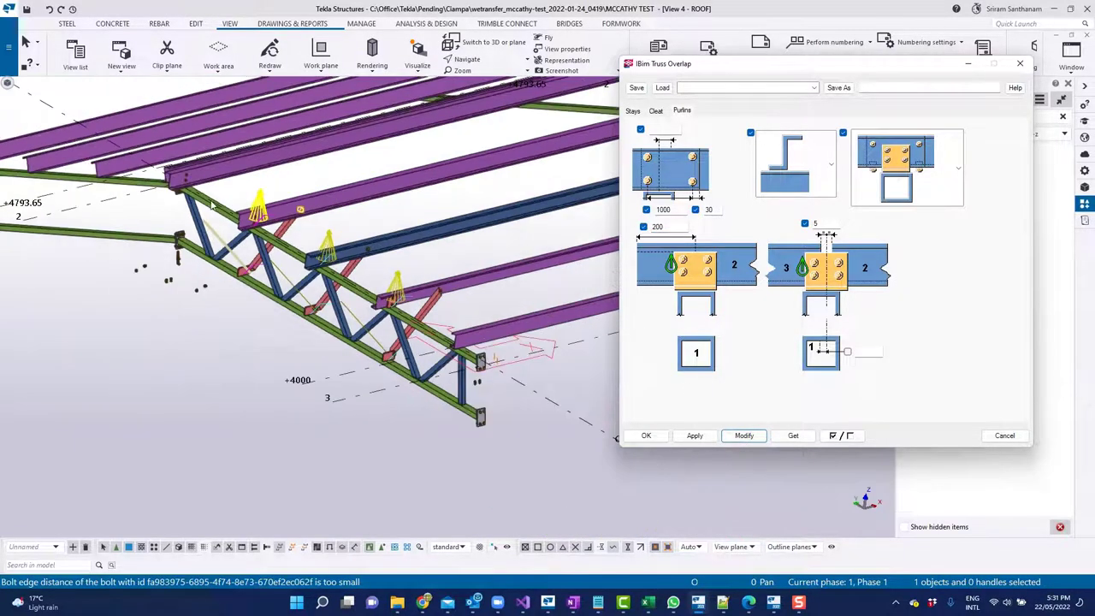
pyautogui.scroll(1, 469, 382)
pyautogui.scroll(4, 469, 382)
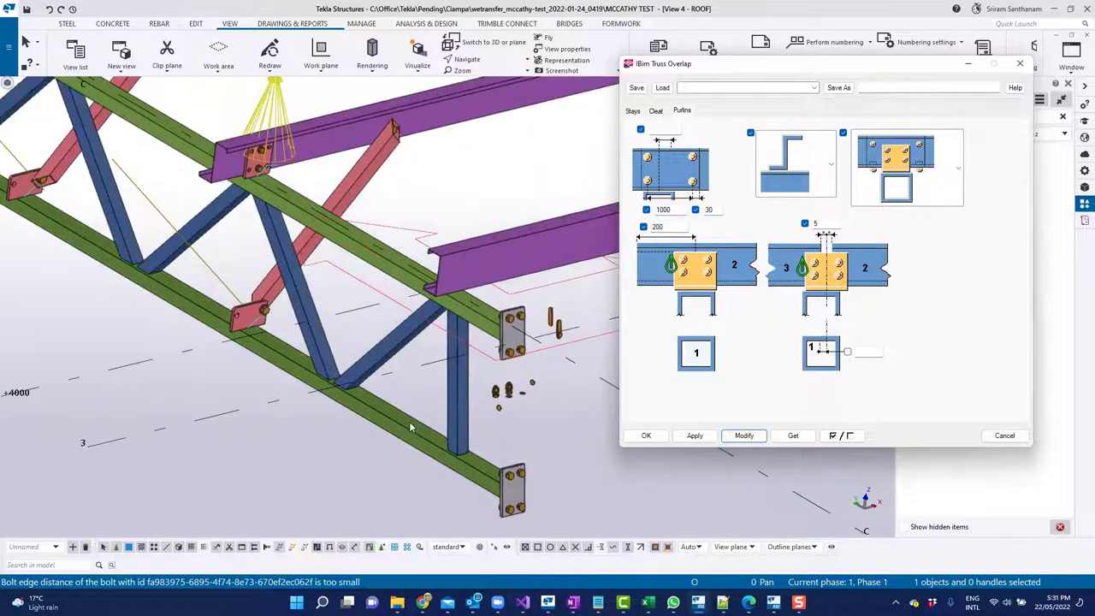
pyautogui.scroll(2, 254, 136)
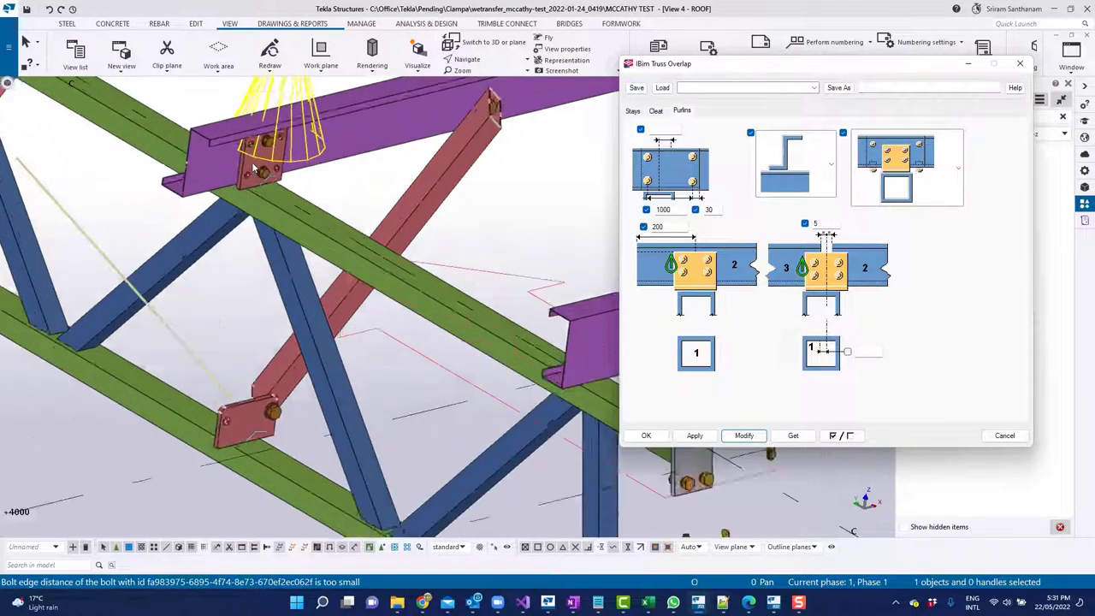
pyautogui.scroll(2, 255, 136)
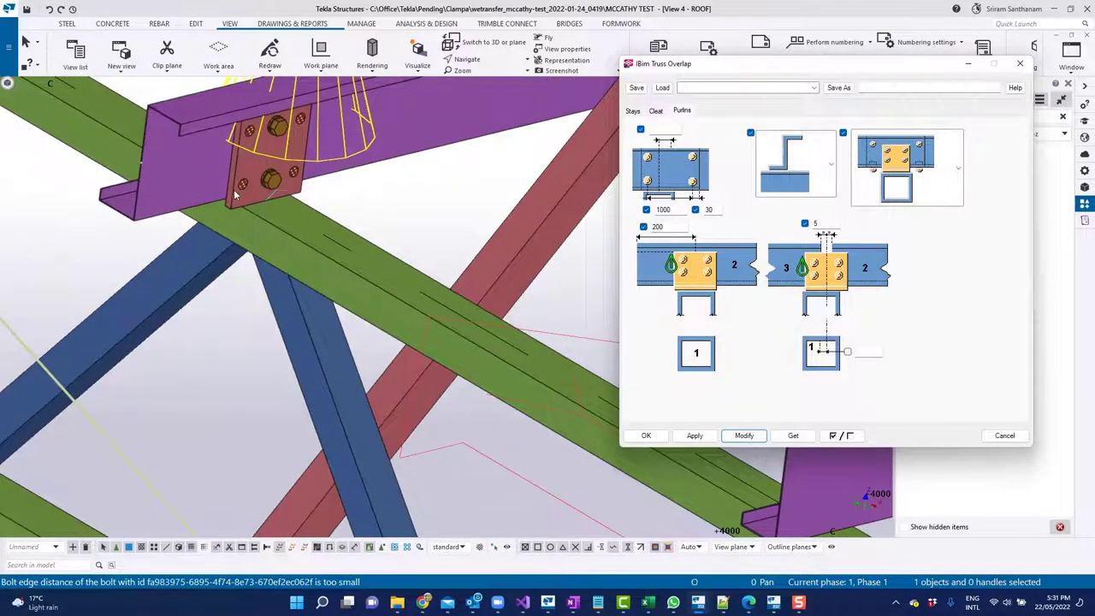
pyautogui.scroll(-3, 108, 217)
pyautogui.scroll(-2, 108, 217)
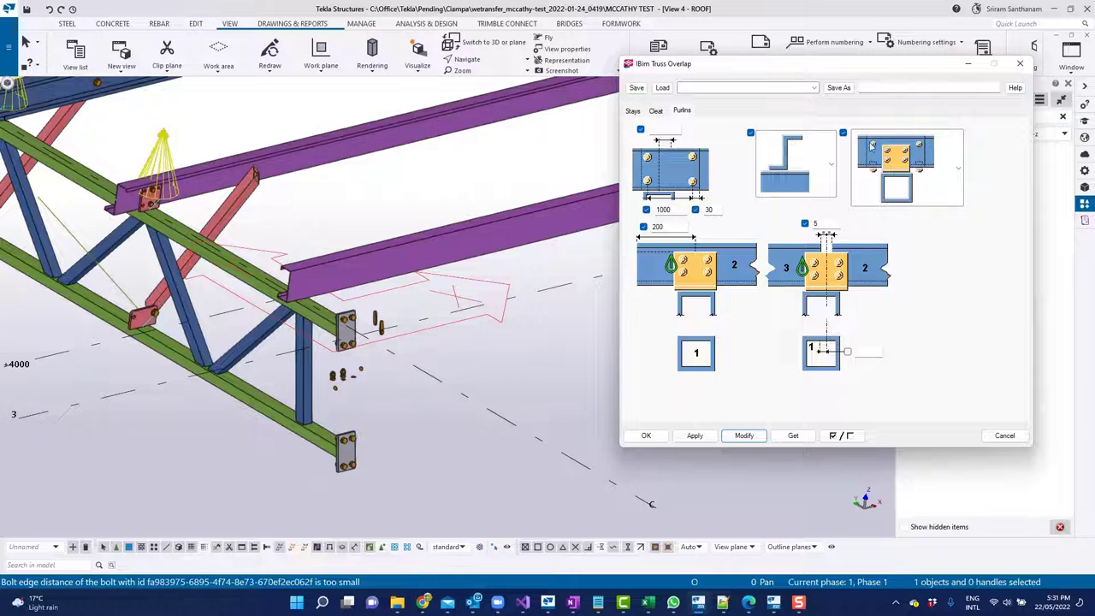
pyautogui.scroll(-2, 86, 246)
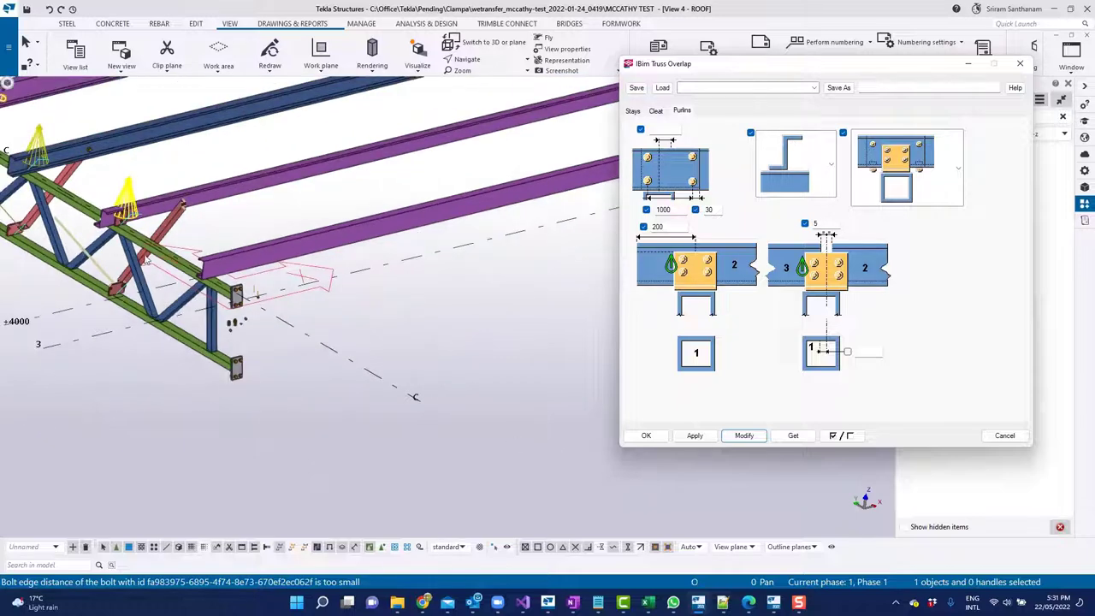
pyautogui.scroll(-2, 137, 267)
pyautogui.scroll(-2, 133, 266)
pyautogui.scroll(3, 540, 324)
pyautogui.scroll(2, 538, 221)
pyautogui.scroll(-2, 614, 216)
pyautogui.click(1020, 64)
pyautogui.scroll(-2, 638, 254)
pyautogui.scroll(2, 239, 296)
pyautogui.scroll(2, 343, 360)
pyautogui.scroll(2, 417, 386)
# - Add a fly brace from the green bottom chord to the lower purple purlin
pyautogui.click(422, 386)
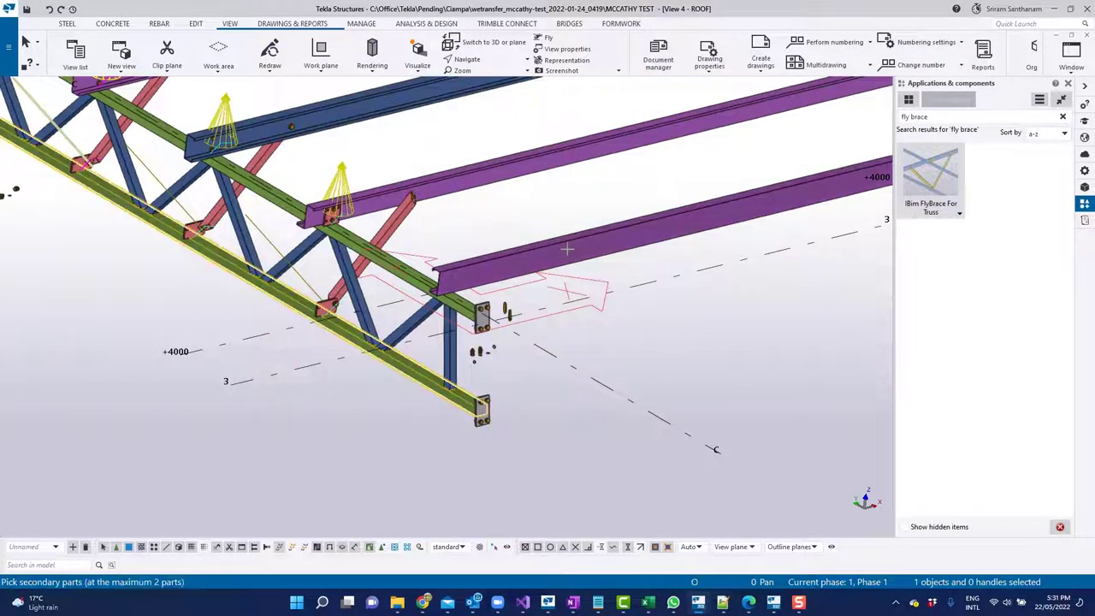
pyautogui.click(587, 234)
pyautogui.click(598, 178)
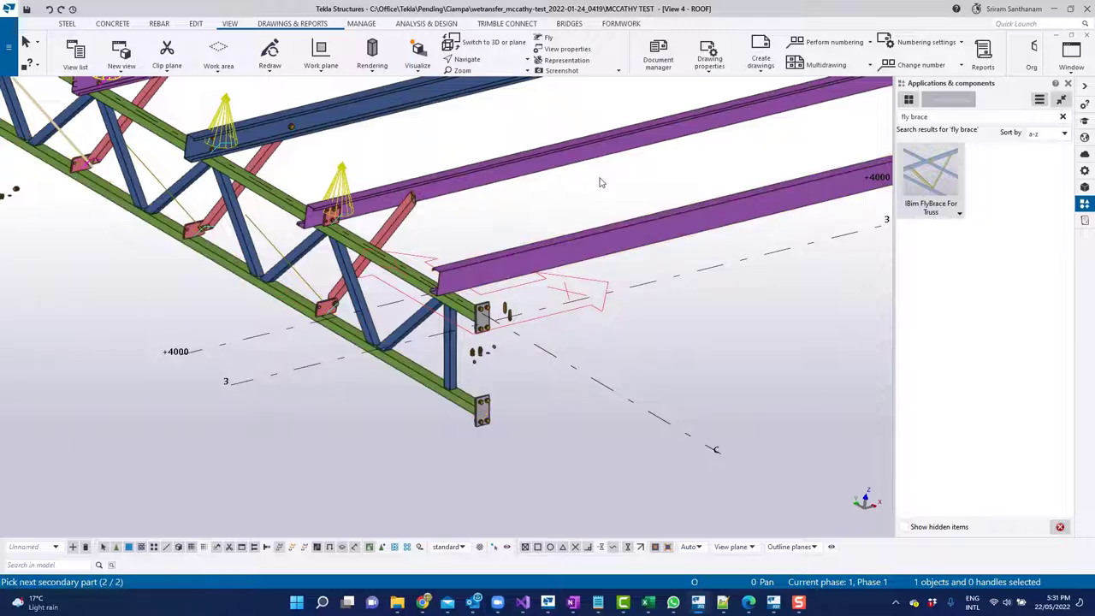
pyautogui.scroll(5, 598, 175)
pyautogui.rightClick(600, 178)
pyautogui.click(635, 184)
pyautogui.scroll(-3, 642, 177)
pyautogui.scroll(-2, 641, 177)
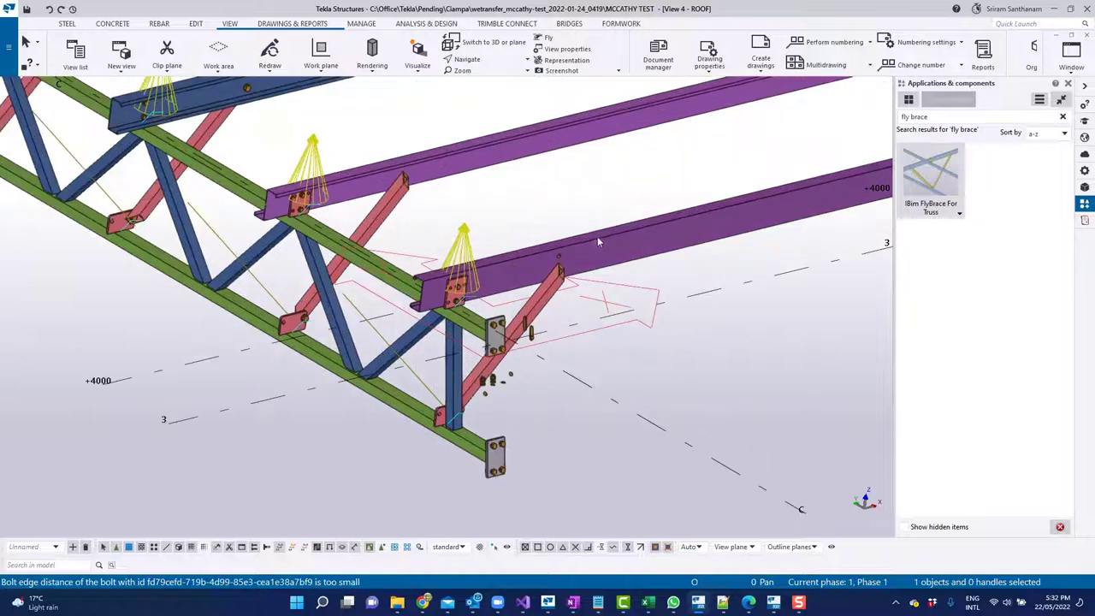
pyautogui.scroll(2, 659, 282)
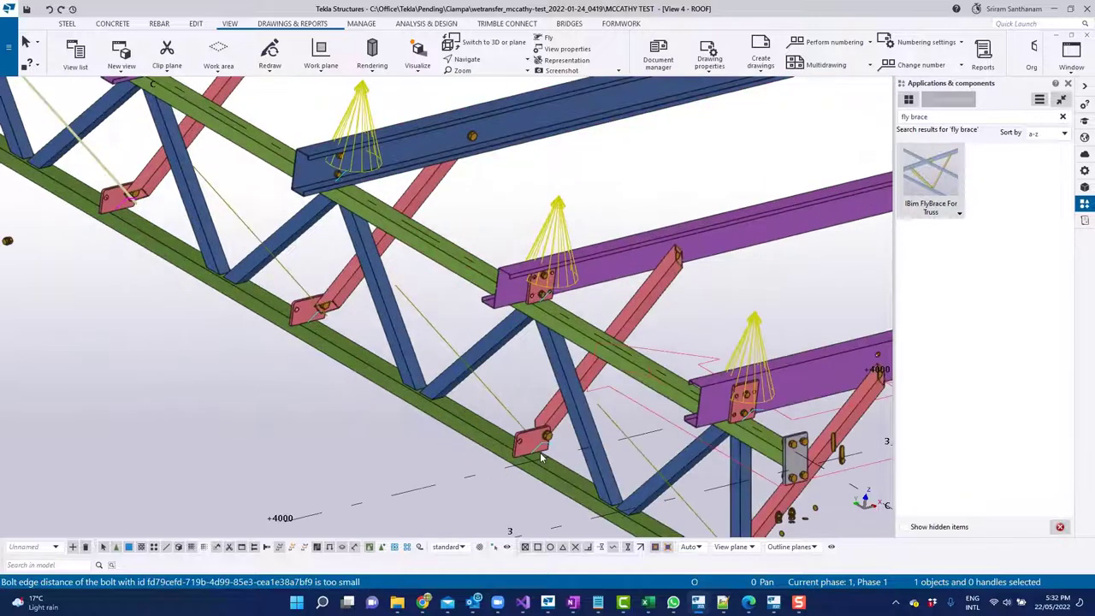
# - Review the new brace's plate position, leaving it unchanged, and list the saved Truss Overlap presets
pyautogui.doubleClick(556, 212)
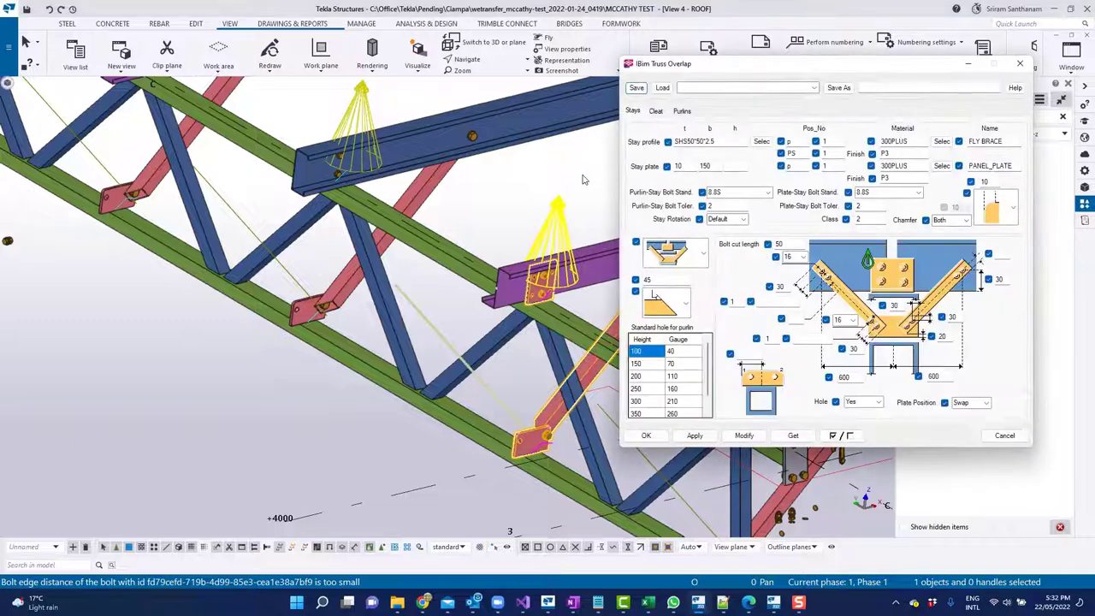
pyautogui.click(984, 403)
pyautogui.click(925, 426)
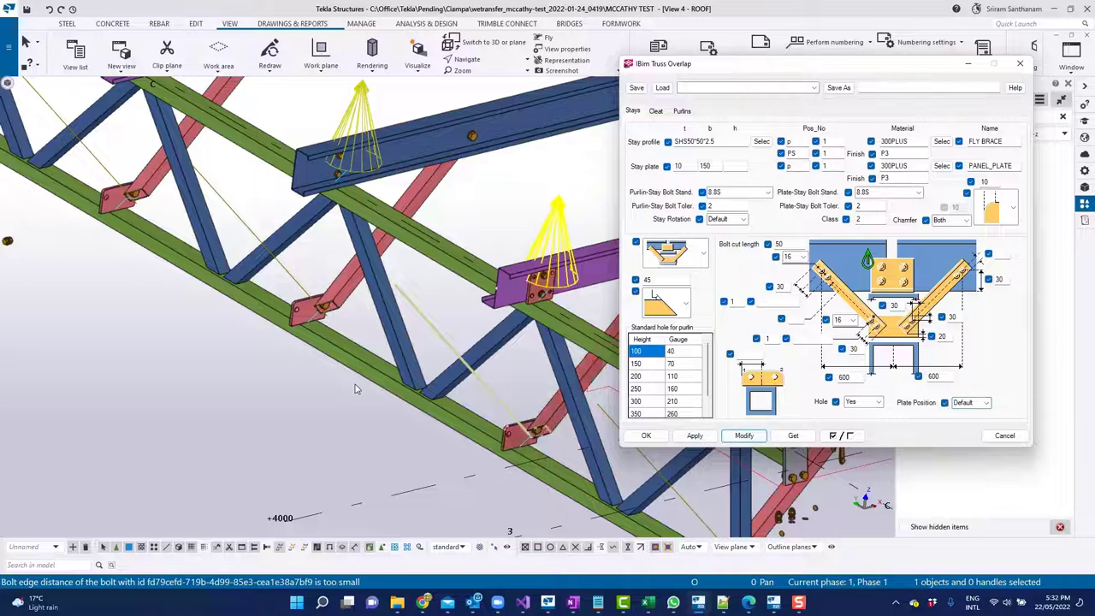
pyautogui.scroll(-2, 481, 415)
pyautogui.scroll(5, 481, 415)
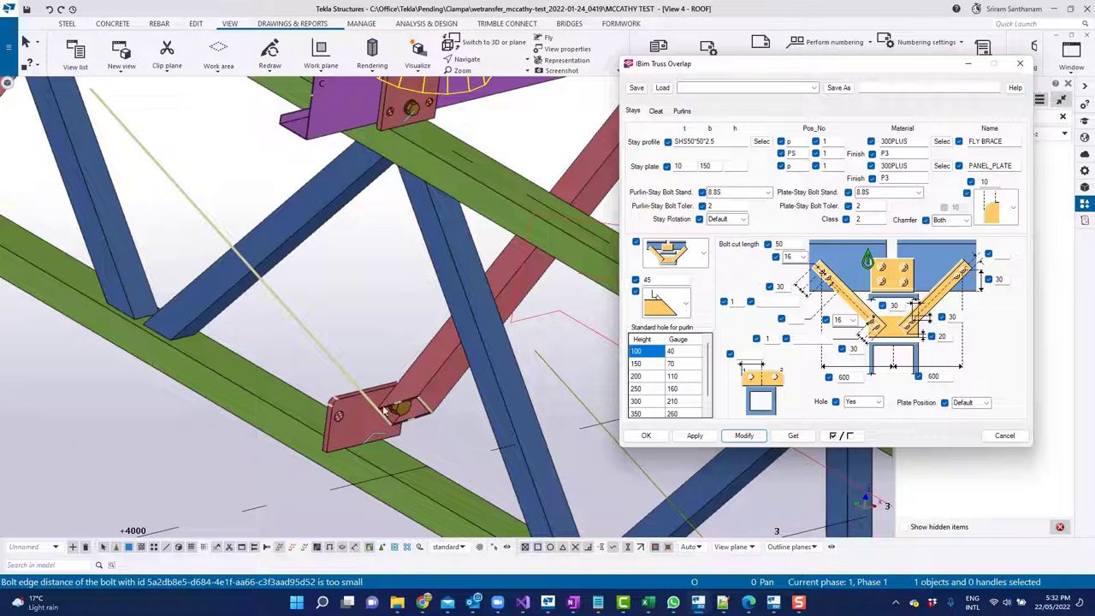
pyautogui.scroll(-3, 384, 412)
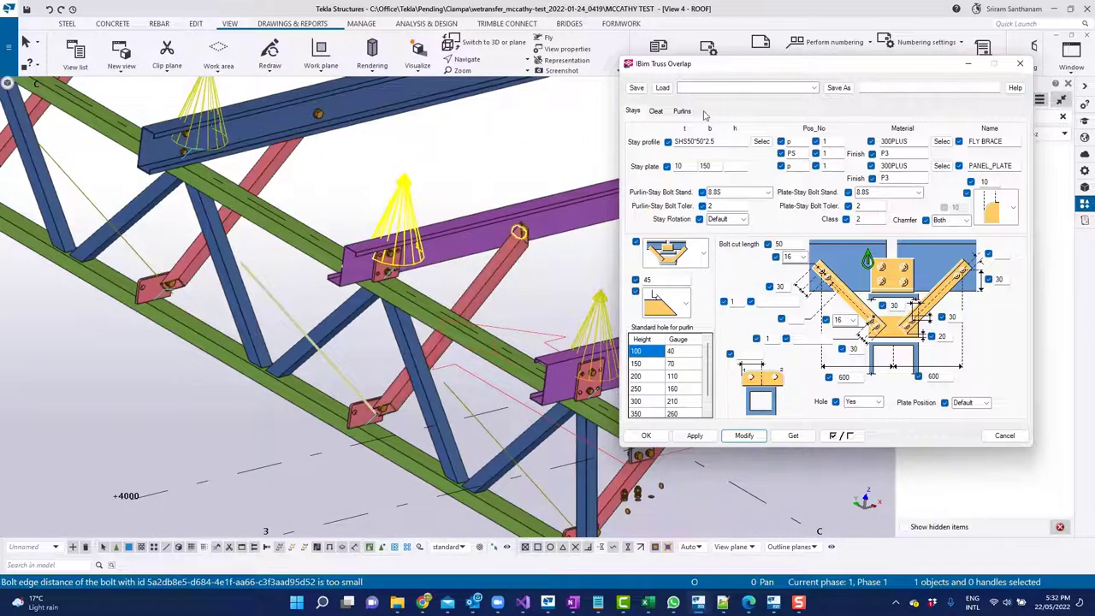
pyautogui.click(813, 88)
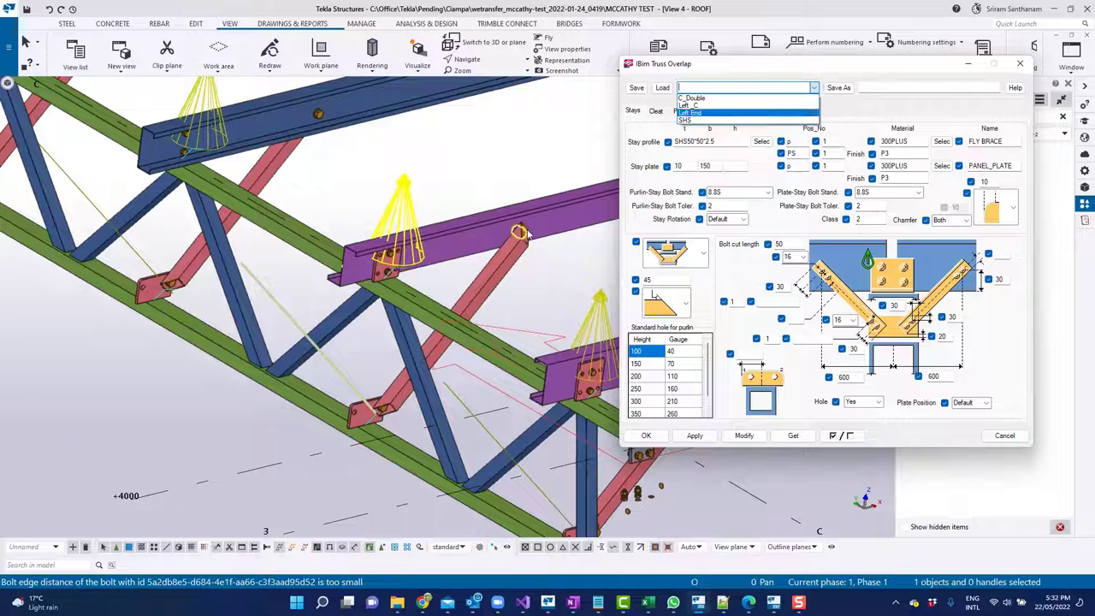
# - Load the Left End preset into the fly brace settings and close the dialog
pyautogui.click(694, 113)
pyautogui.click(663, 89)
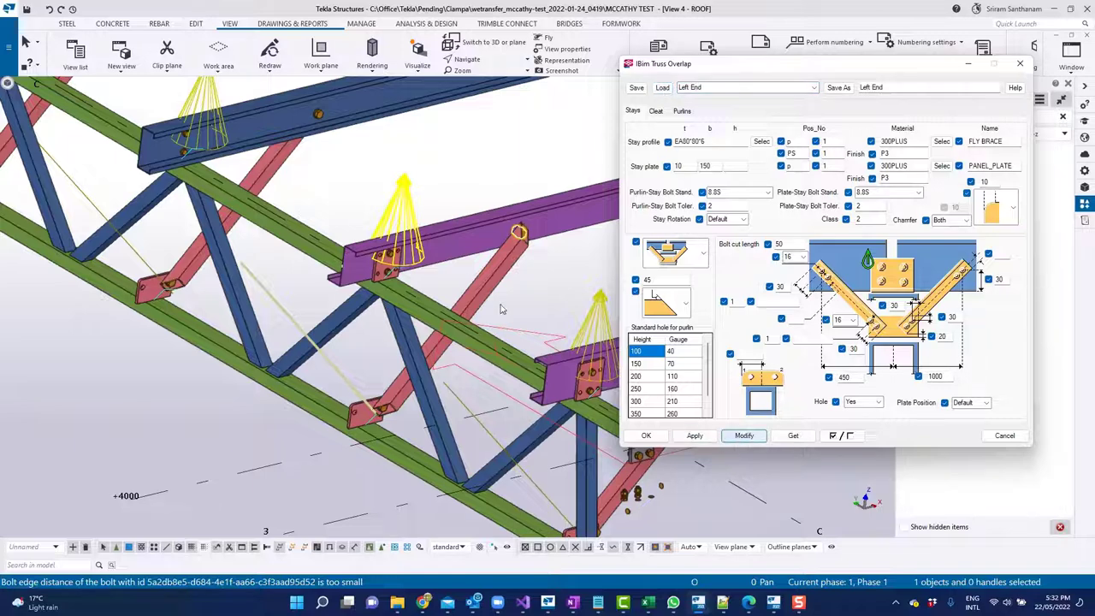
pyautogui.scroll(1, 422, 390)
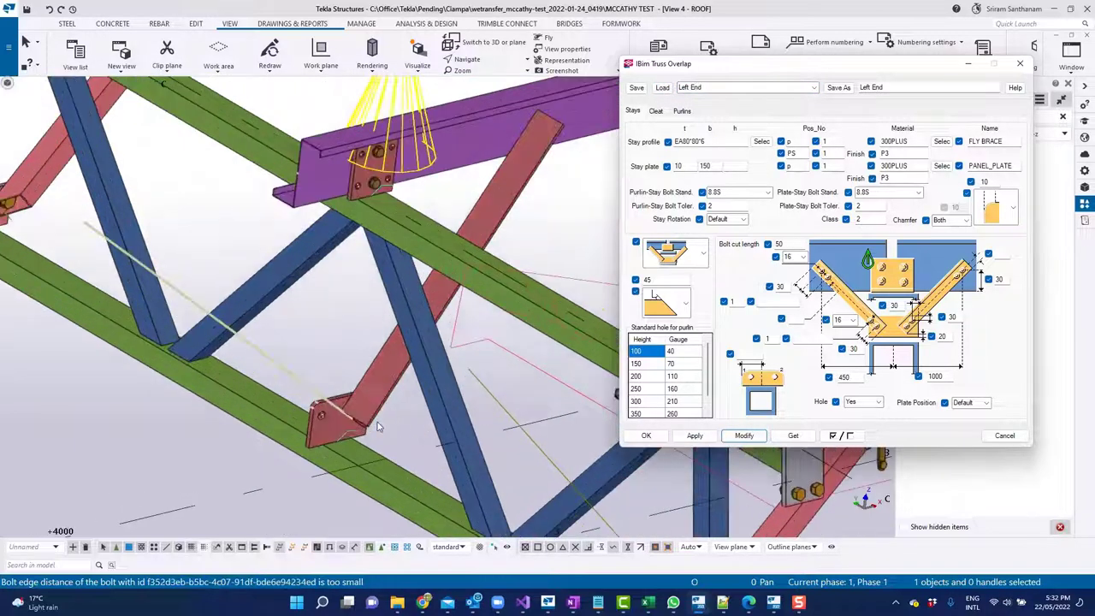
pyautogui.scroll(1, 377, 421)
pyautogui.scroll(1, 372, 388)
pyautogui.scroll(1, 457, 221)
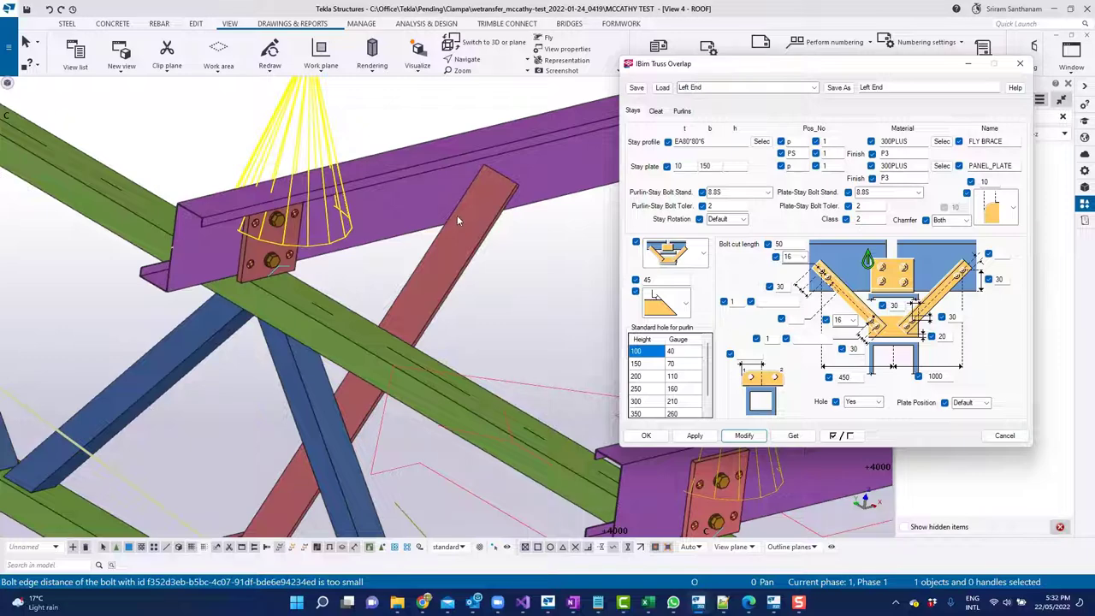
pyautogui.keyDown('ctrl'); pyautogui.moveTo(457, 215); pyautogui.dragTo(420, 190, button='middle'); pyautogui.keyUp('ctrl')
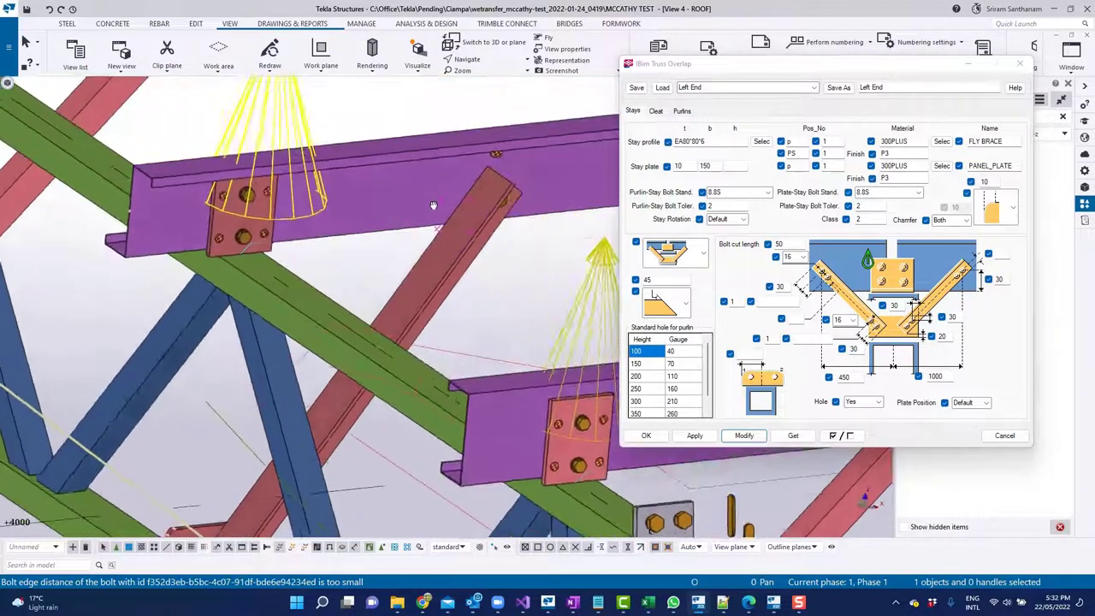
pyautogui.scroll(2, 432, 205)
pyautogui.scroll(-1, 279, 268)
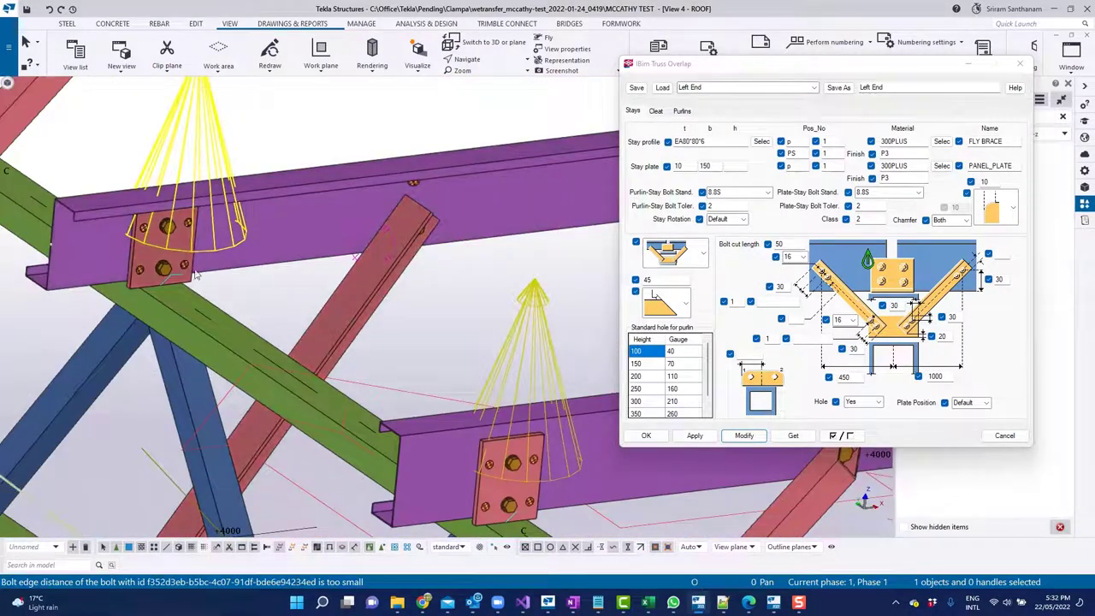
pyautogui.scroll(2, 174, 240)
pyautogui.scroll(1, 154, 275)
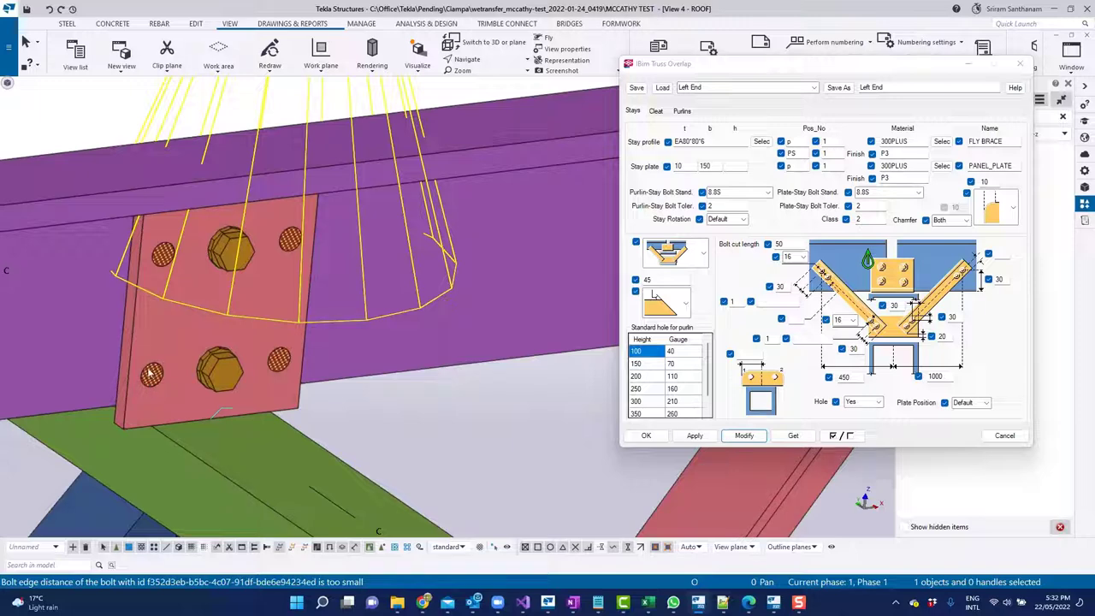
pyautogui.scroll(-1, 132, 343)
pyautogui.scroll(-1, 121, 324)
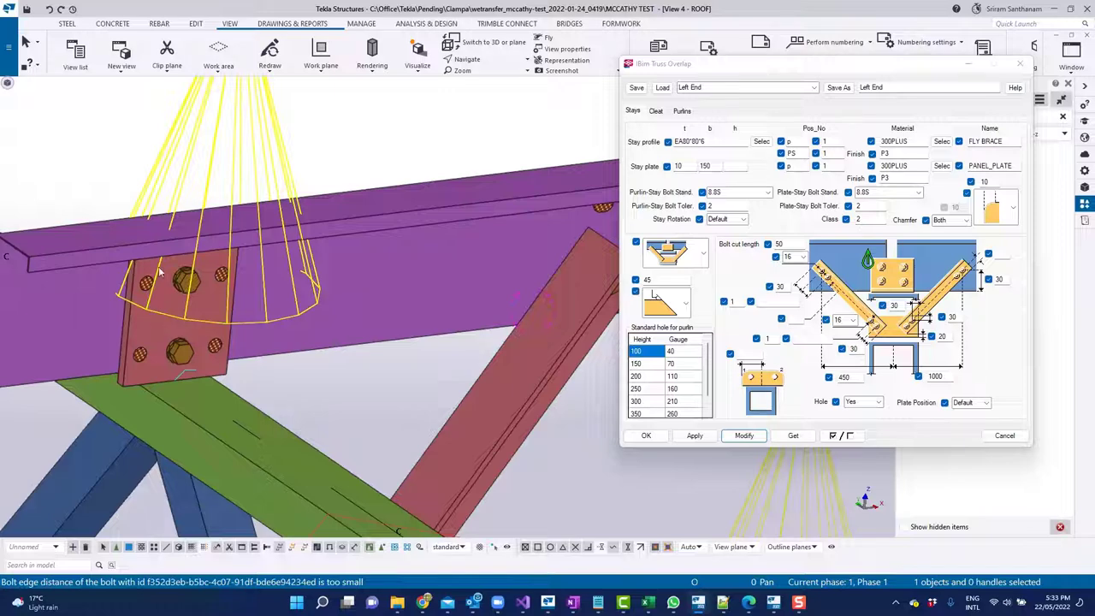
pyautogui.scroll(-3, 126, 258)
pyautogui.scroll(1, 141, 258)
pyautogui.scroll(-3, 144, 258)
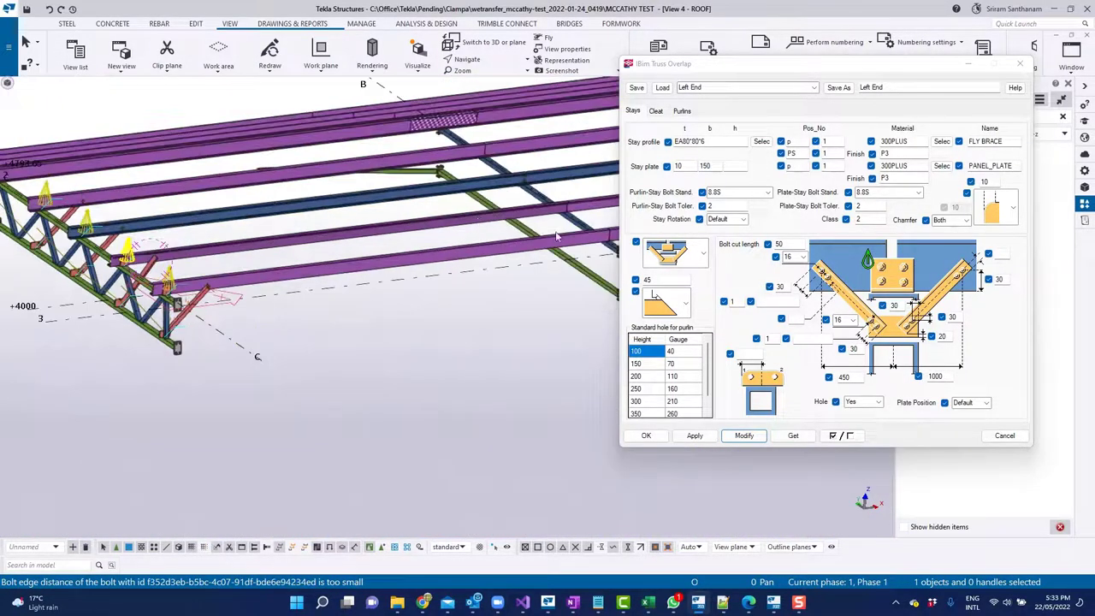
pyautogui.scroll(-1, 428, 239)
pyautogui.scroll(3, 488, 238)
pyautogui.scroll(1, 488, 238)
pyautogui.click(694, 435)
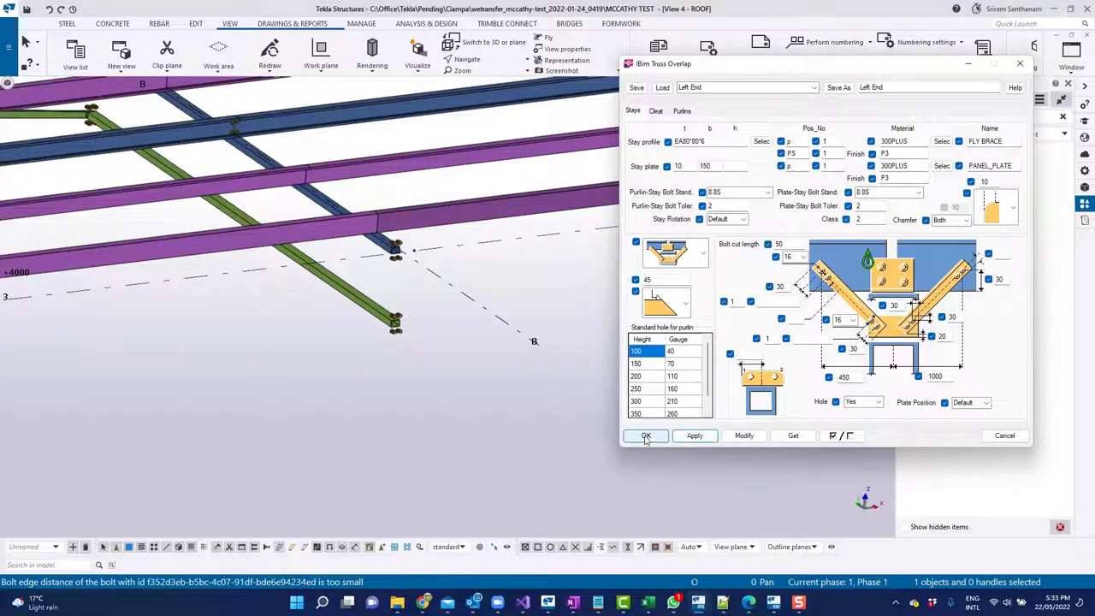
pyautogui.click(645, 435)
# - Start a new IBim FlyBrace, picking the green bottom chord and a purple purlin
pyautogui.click(909, 175)
pyautogui.scroll(3, 243, 257)
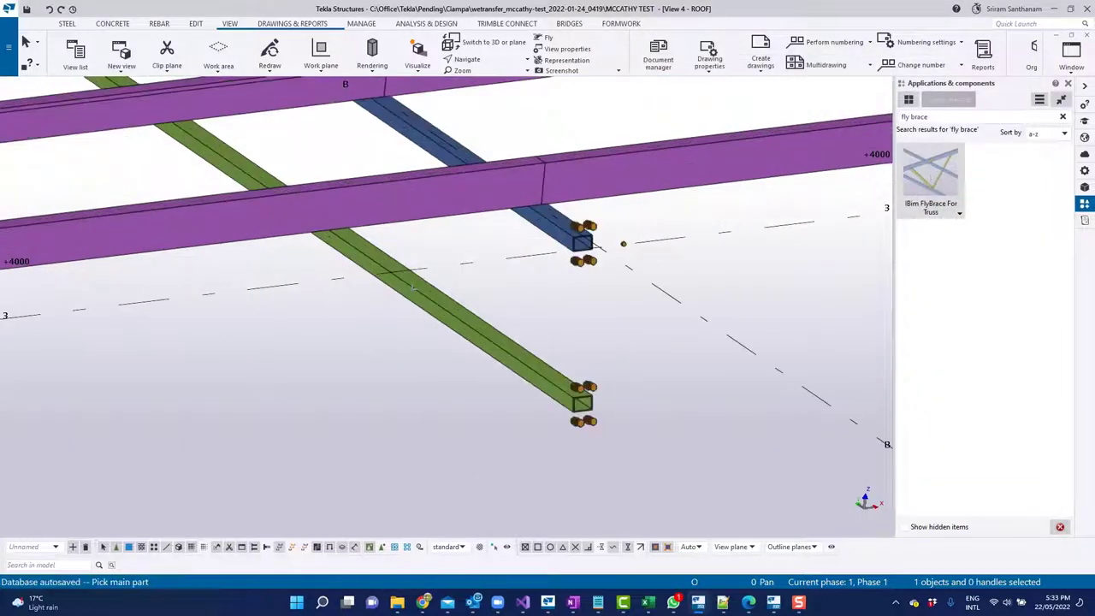
pyautogui.click(437, 294)
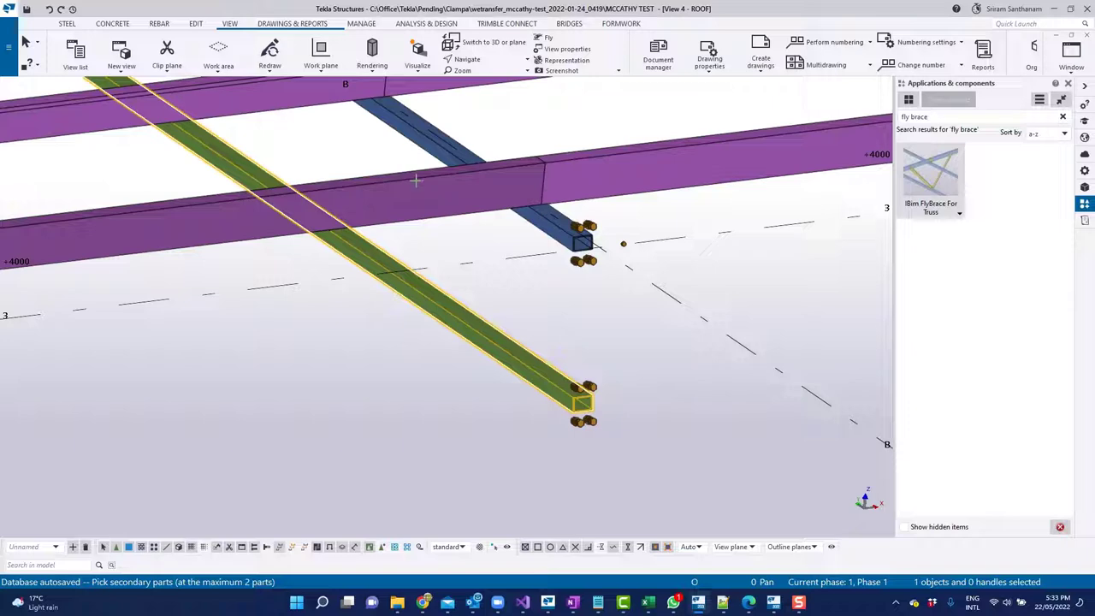
pyautogui.click(417, 186)
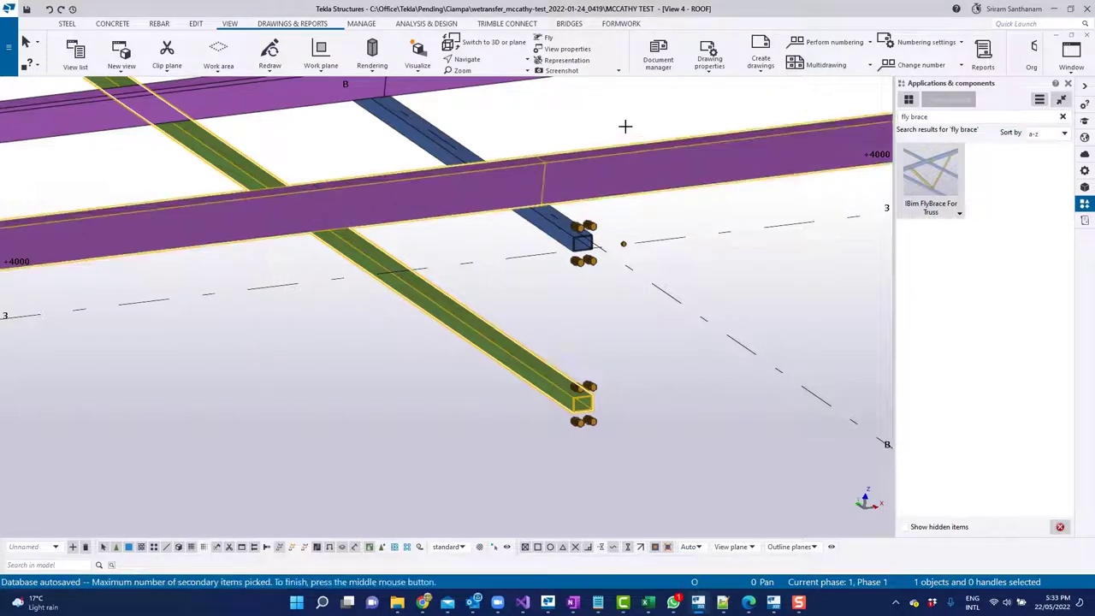
# - Create the picked fly brace and end the placement command
pyautogui.middleClick(626, 124)
pyautogui.scroll(3, 633, 120)
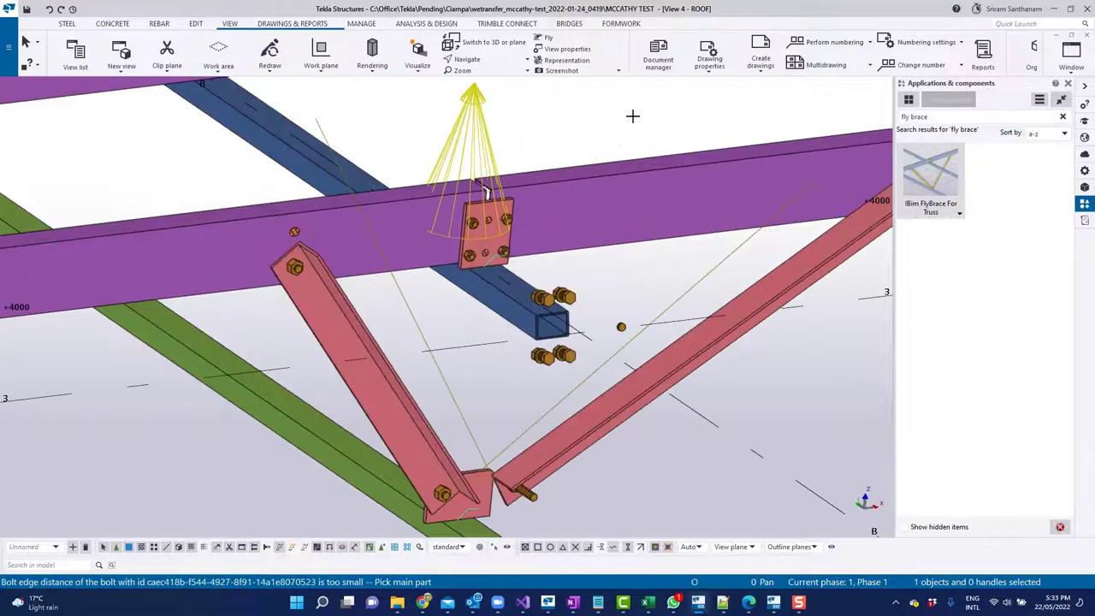
pyautogui.rightClick(642, 116)
pyautogui.click(643, 120)
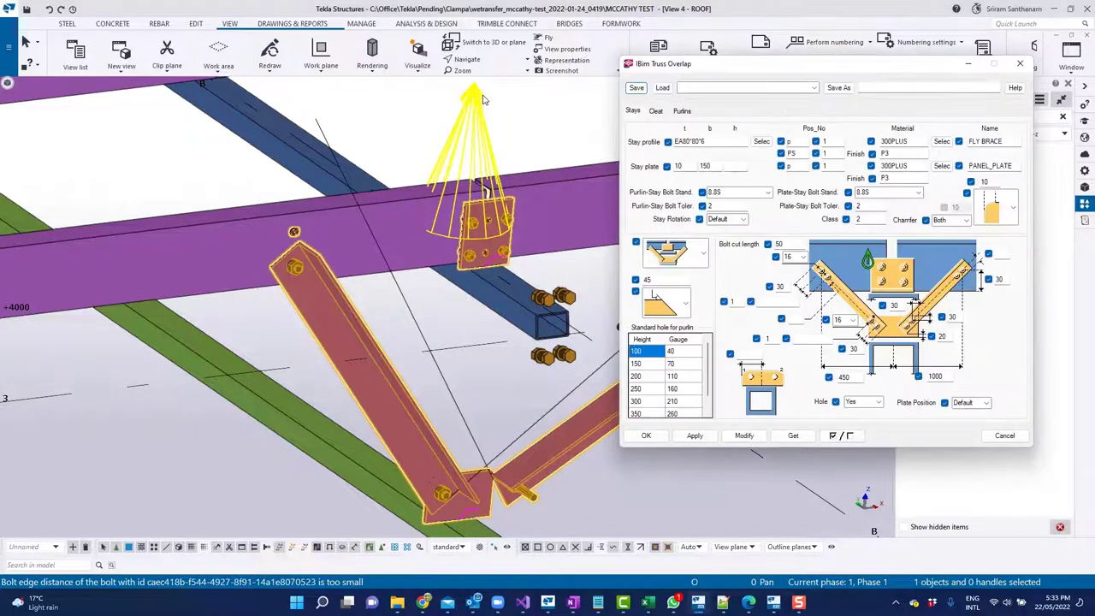
# - Change the new brace's 1000 dimension to 450 and apply it
pyautogui.moveTo(943, 376); pyautogui.dragTo(910, 377)
pyautogui.write('450')
pyautogui.click(744, 436)
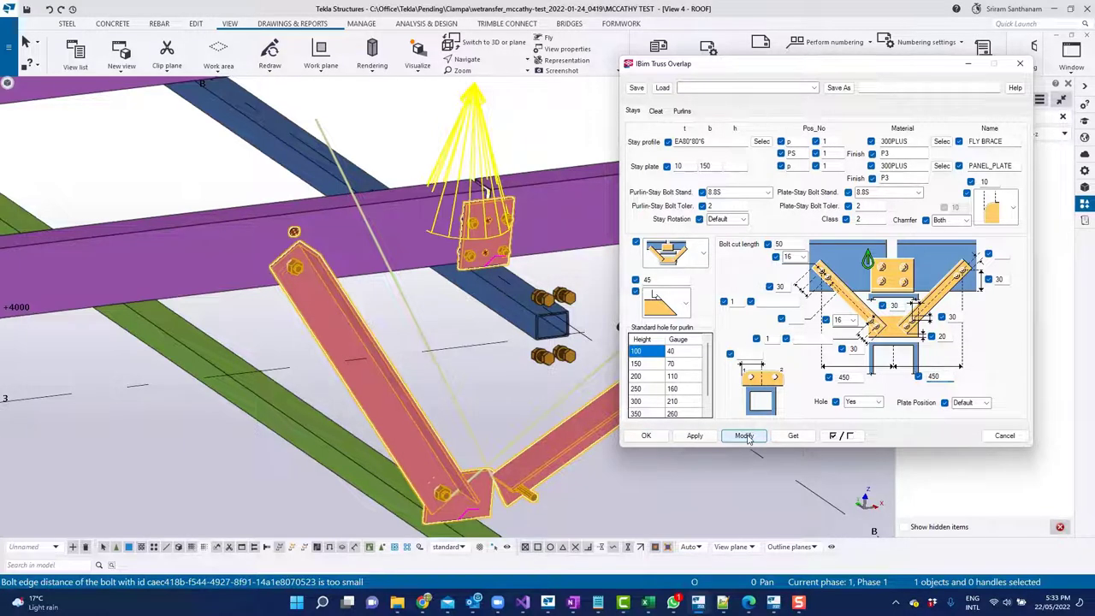
pyautogui.scroll(2, 431, 256)
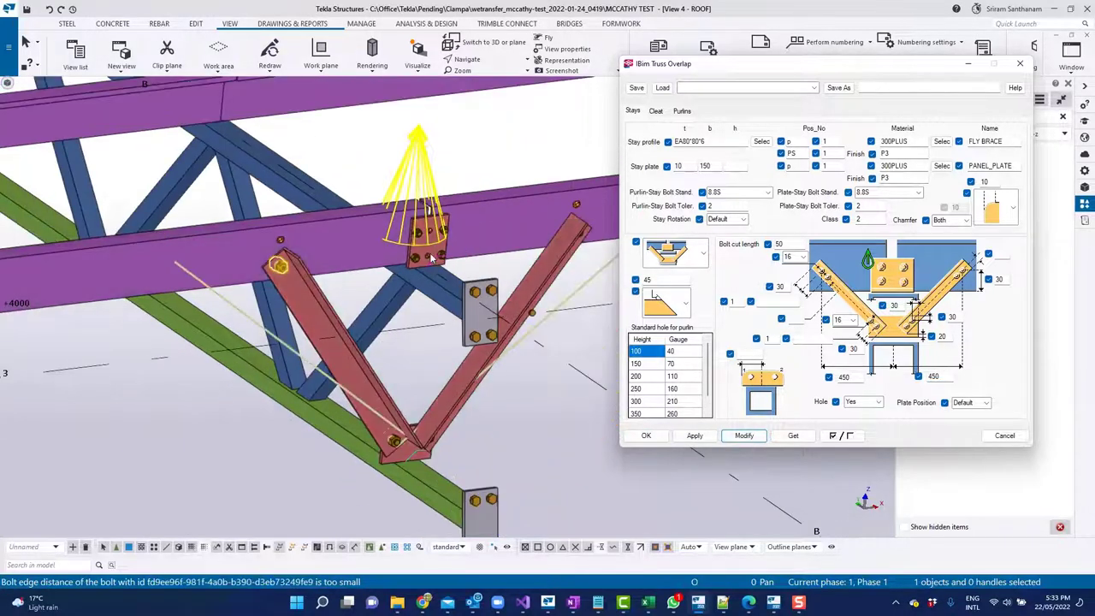
pyautogui.scroll(2, 430, 257)
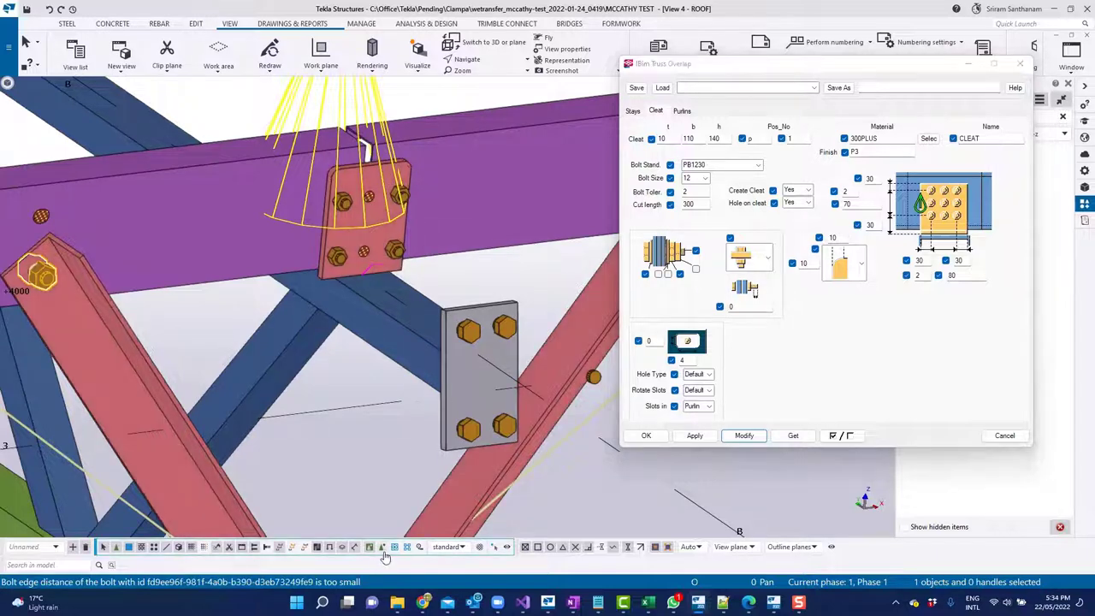
pyautogui.rightClick(374, 200)
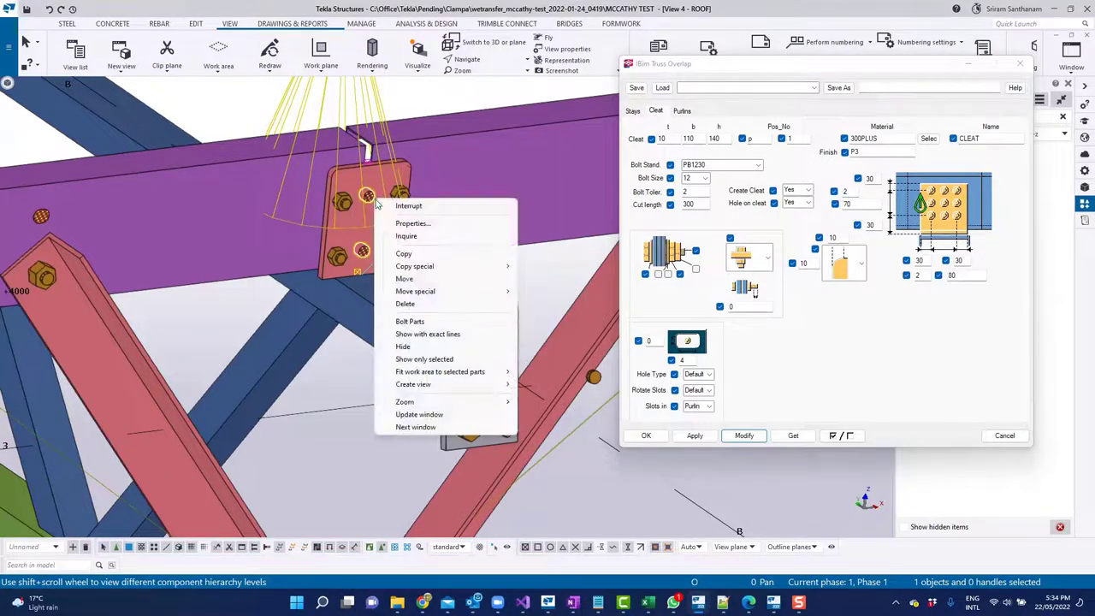
pyautogui.click(410, 321)
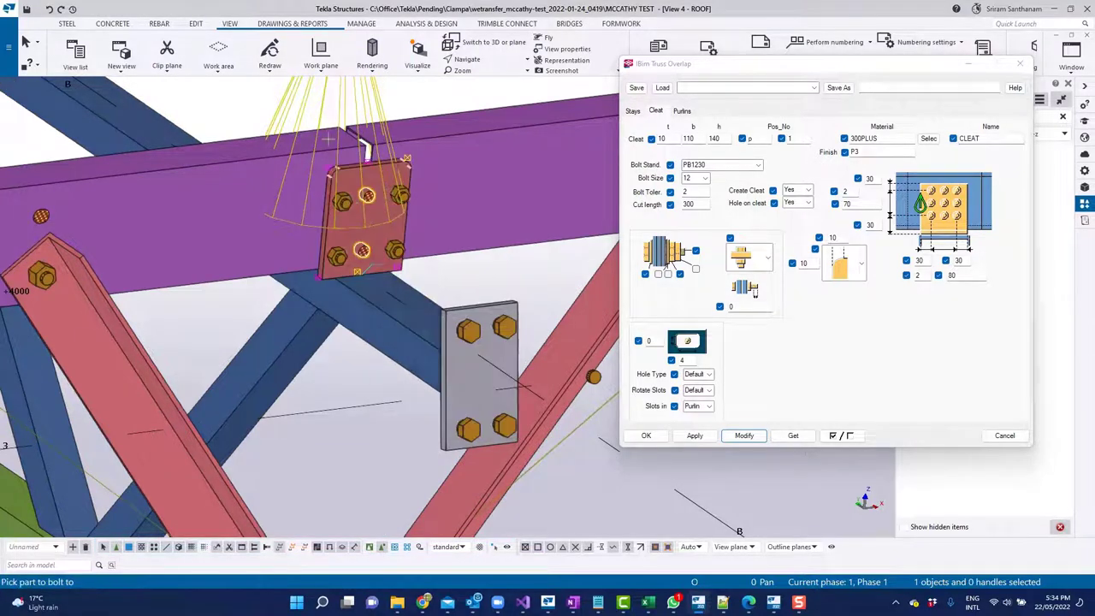
pyautogui.rightClick(238, 128)
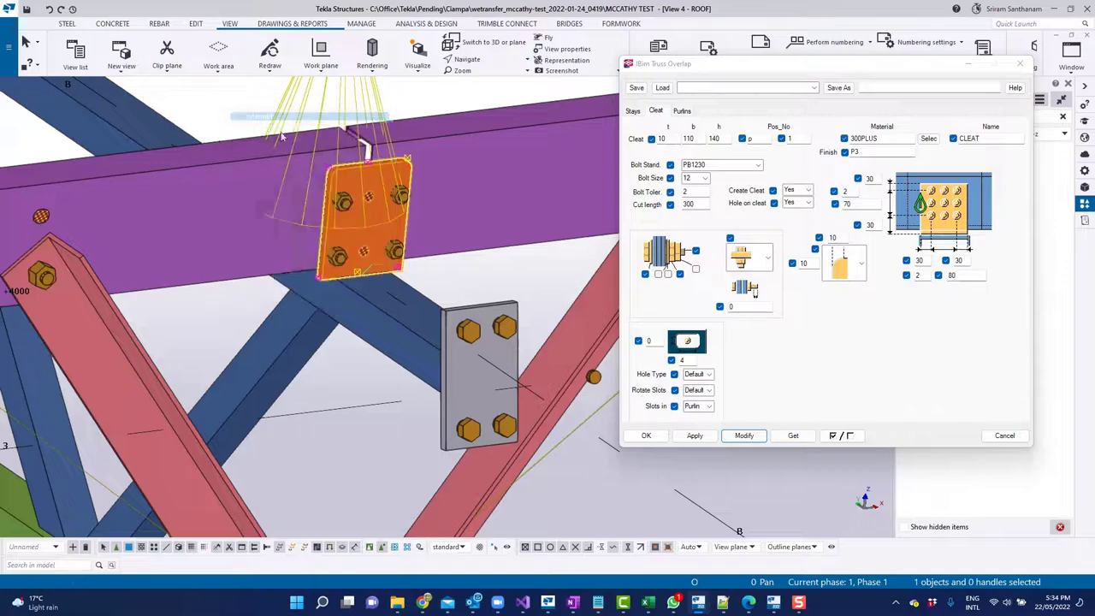
pyautogui.scroll(-5, 463, 193)
pyautogui.scroll(-3, 469, 196)
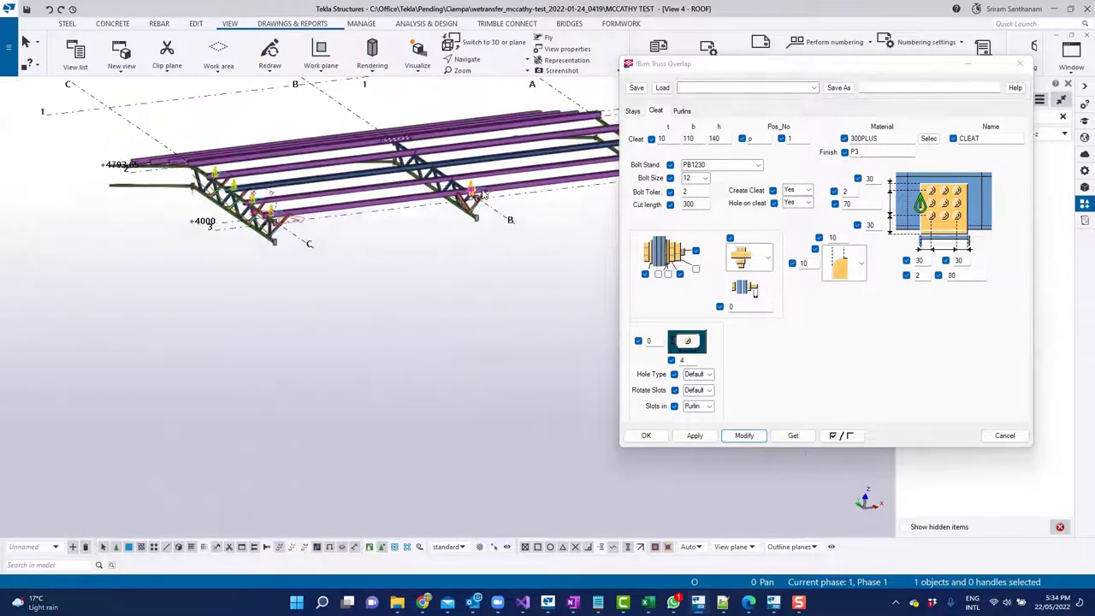
pyautogui.scroll(3, 278, 205)
pyautogui.scroll(3, 270, 216)
pyautogui.scroll(3, 265, 223)
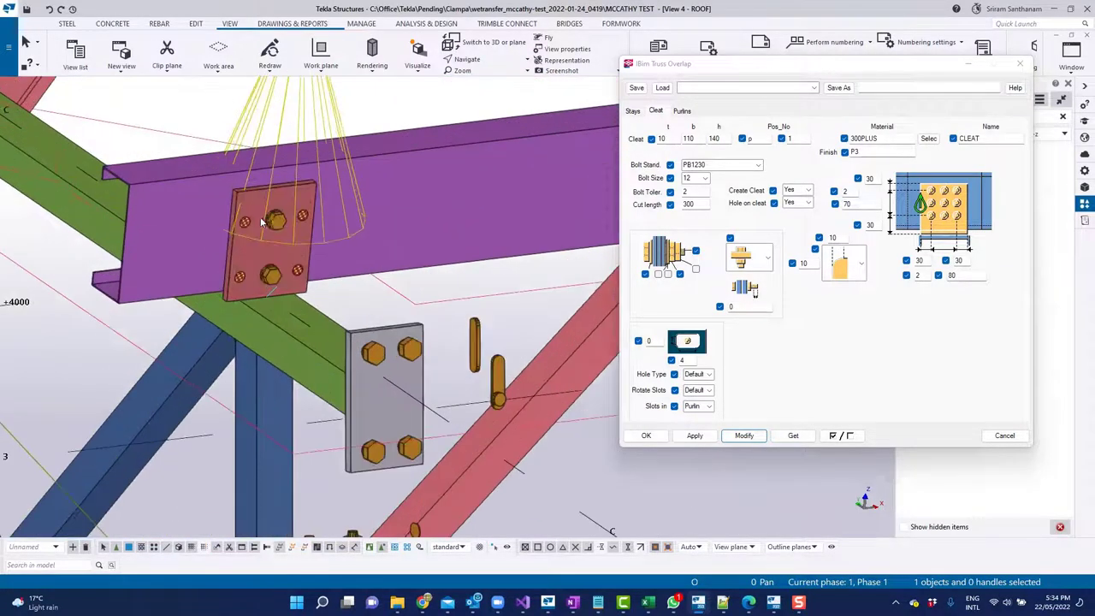
pyautogui.scroll(2, 265, 222)
pyautogui.scroll(1, 233, 228)
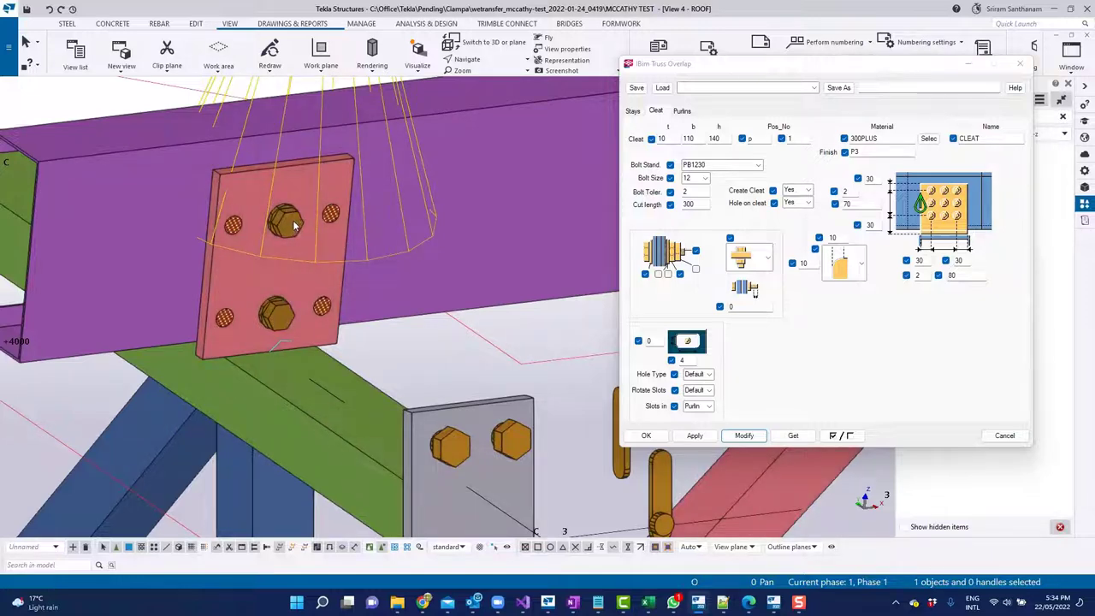
pyautogui.scroll(-1, 135, 264)
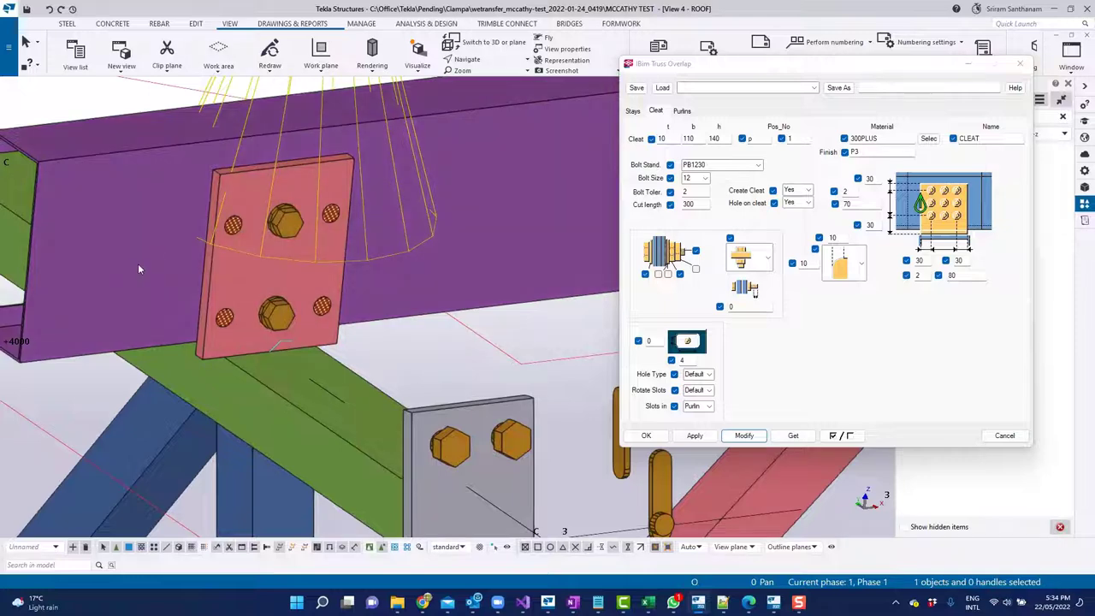
pyautogui.scroll(-2, 135, 264)
pyautogui.scroll(-2, 124, 267)
pyautogui.scroll(-2, 120, 272)
pyautogui.scroll(-2, 88, 291)
pyautogui.scroll(-2, 73, 276)
pyautogui.scroll(5, 227, 249)
pyautogui.scroll(2, 248, 255)
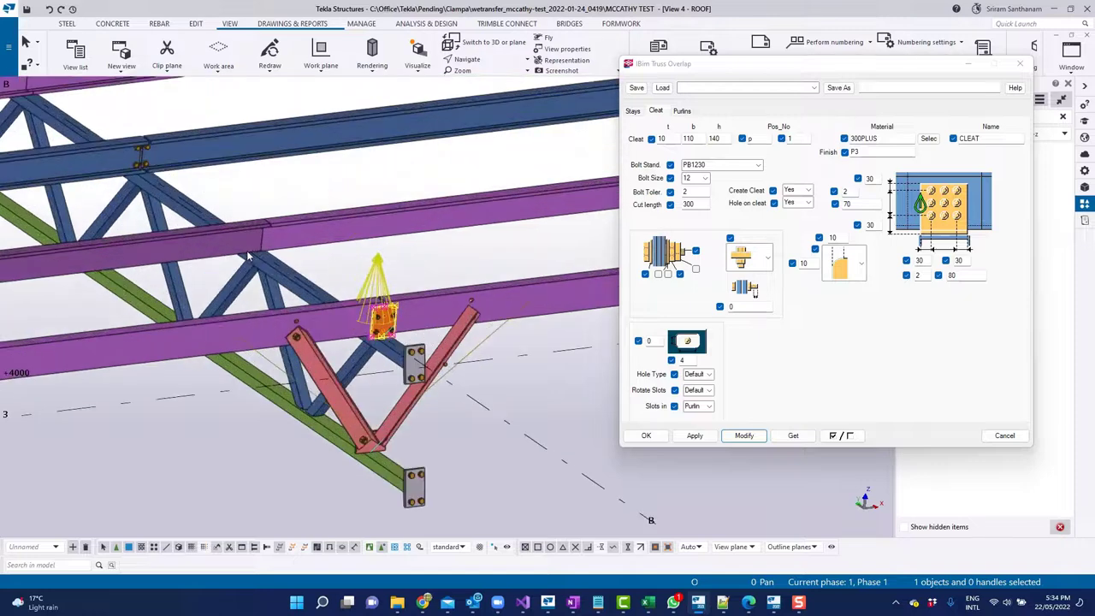
# - Add another fly brace from the green bottom chord to the upper purple purlin
pyautogui.click(645, 436)
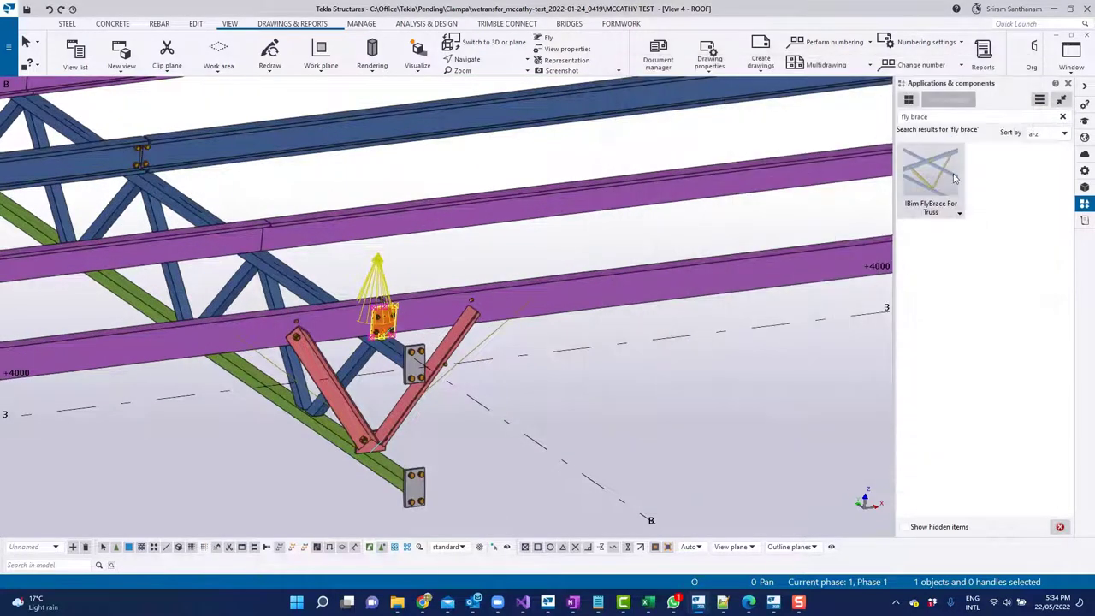
pyautogui.click(947, 174)
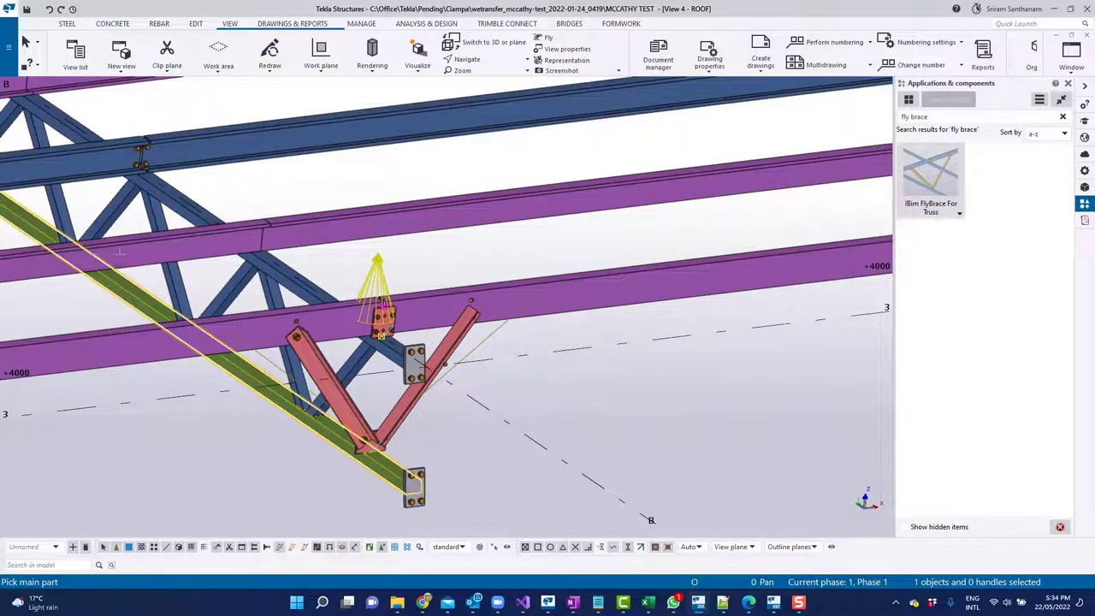
pyautogui.click(147, 299)
pyautogui.click(207, 234)
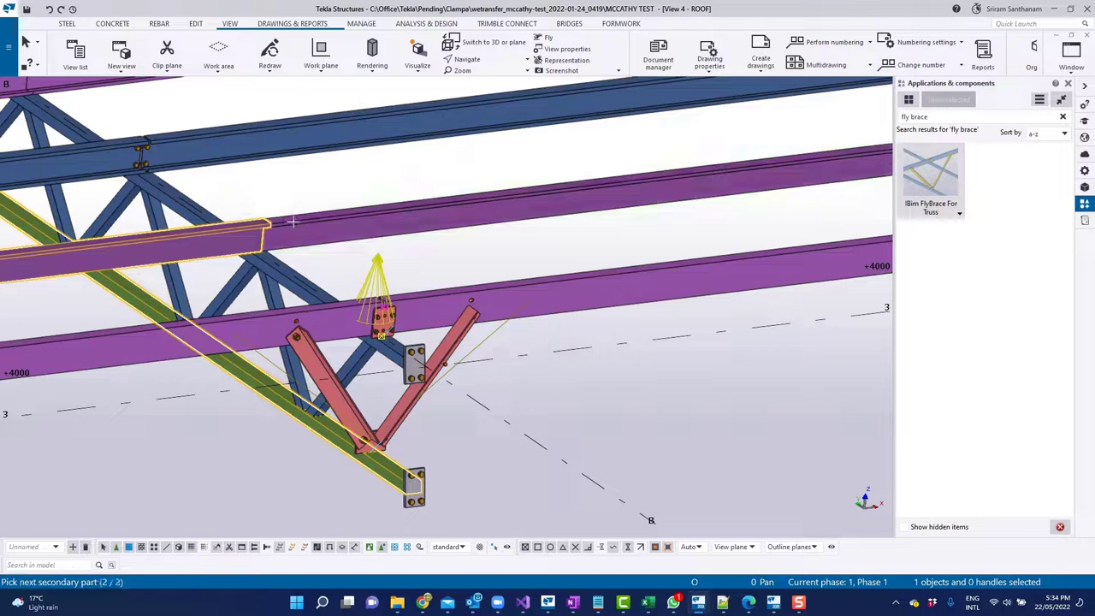
pyautogui.middleClick(337, 184)
pyautogui.scroll(3, 340, 183)
pyautogui.rightClick(346, 182)
pyautogui.click(367, 186)
pyautogui.scroll(-3, 351, 186)
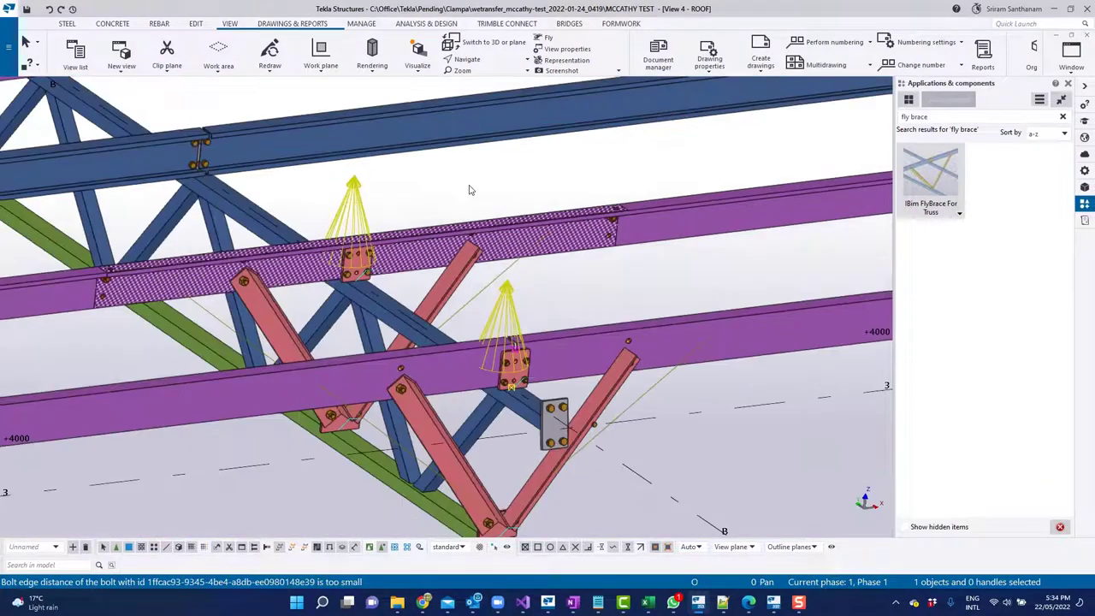
# - Change the brace's 1000 purlin cleat dimension to 600 and apply it
pyautogui.click(351, 188)
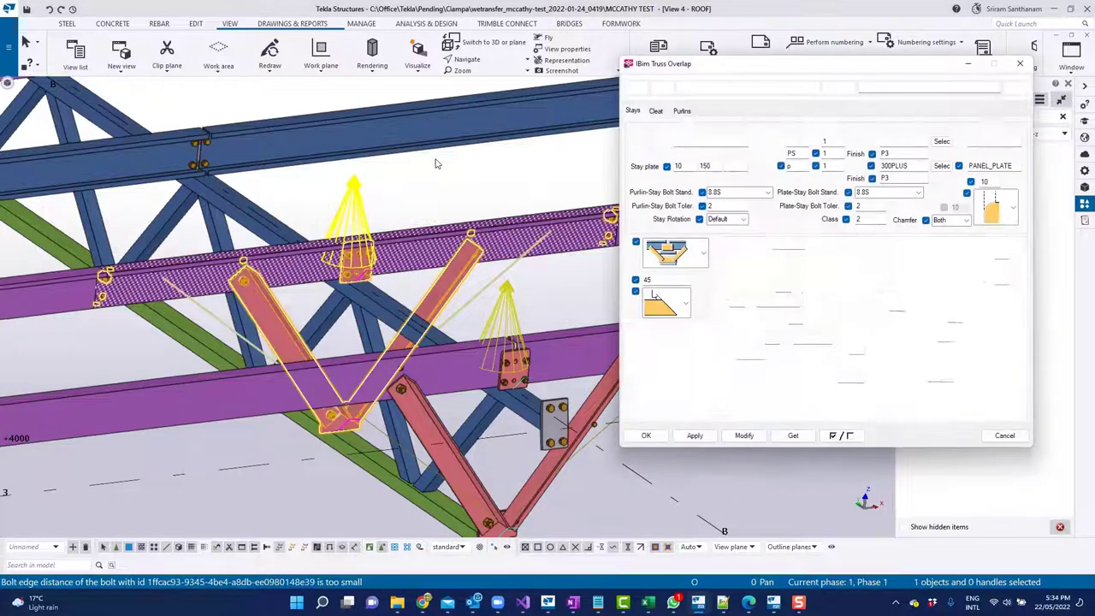
pyautogui.click(656, 114)
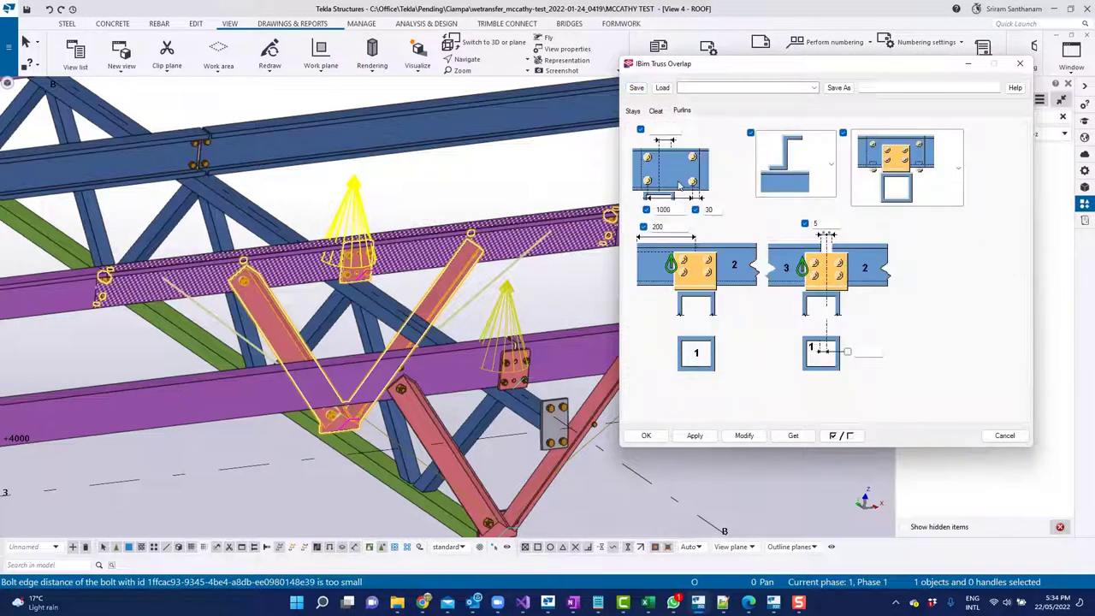
pyautogui.doubleClick(681, 209)
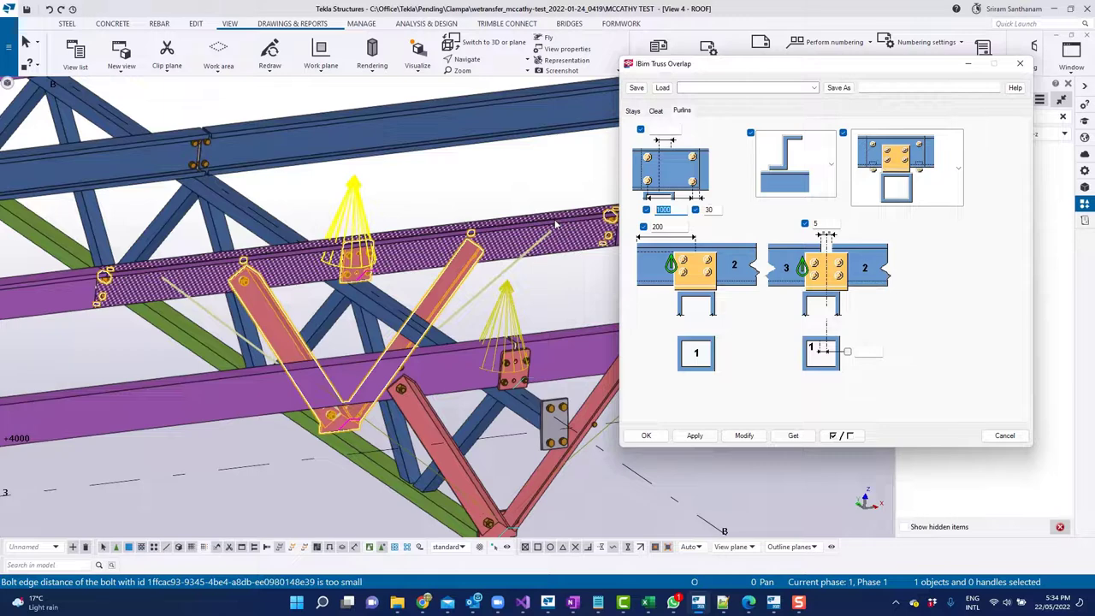
pyautogui.write('450')
pyautogui.doubleClick(685, 209)
pyautogui.write('6')
pyautogui.click(752, 438)
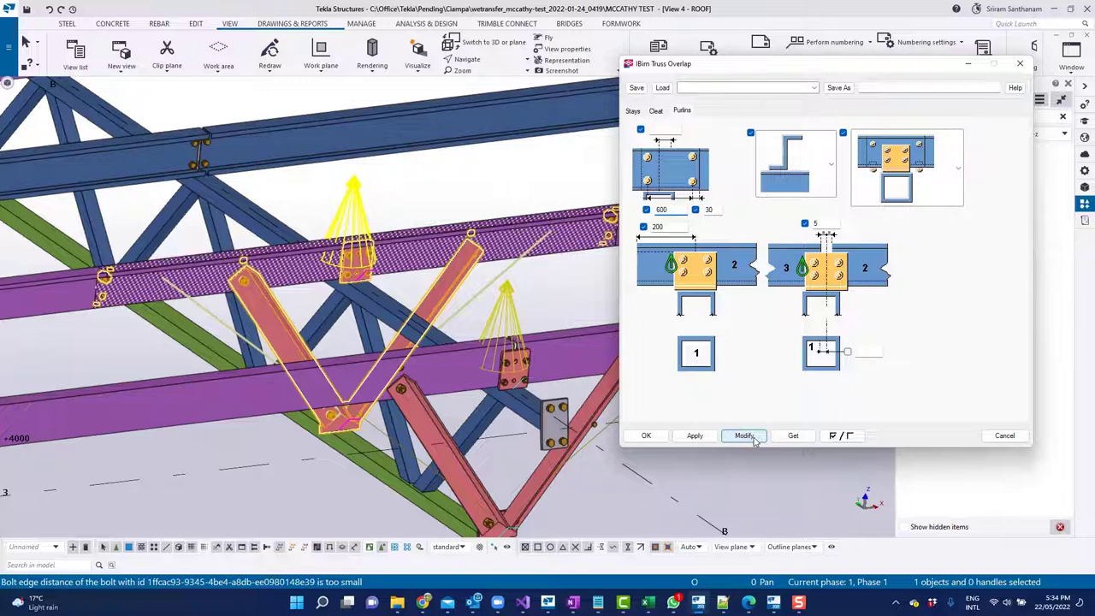
pyautogui.scroll(-5, 597, 458)
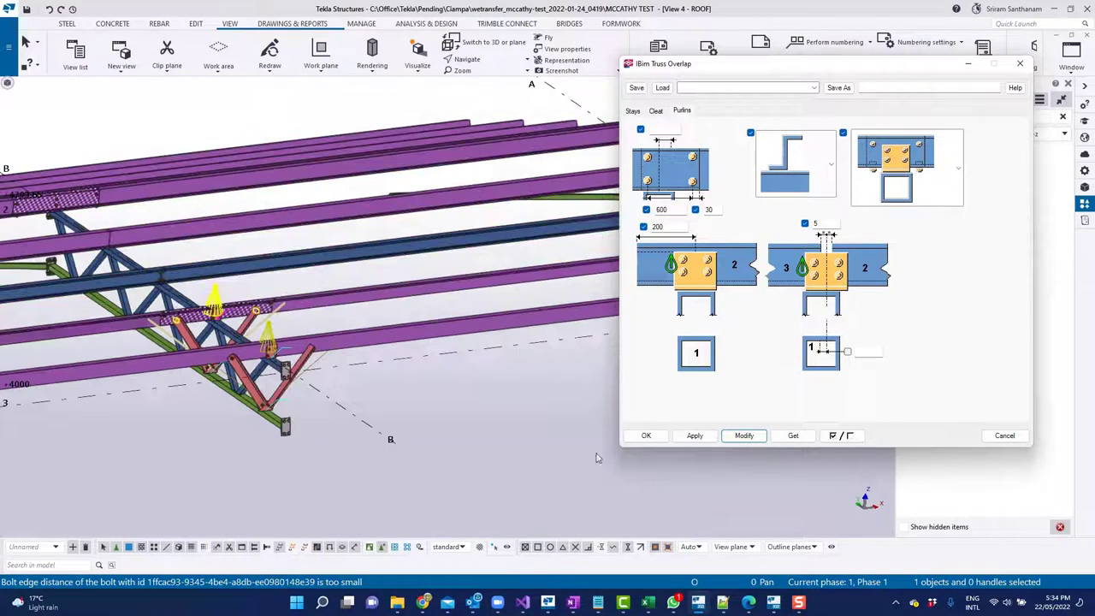
# - Add a fly brace from the green bottom chord to a purple purlin
pyautogui.click(646, 436)
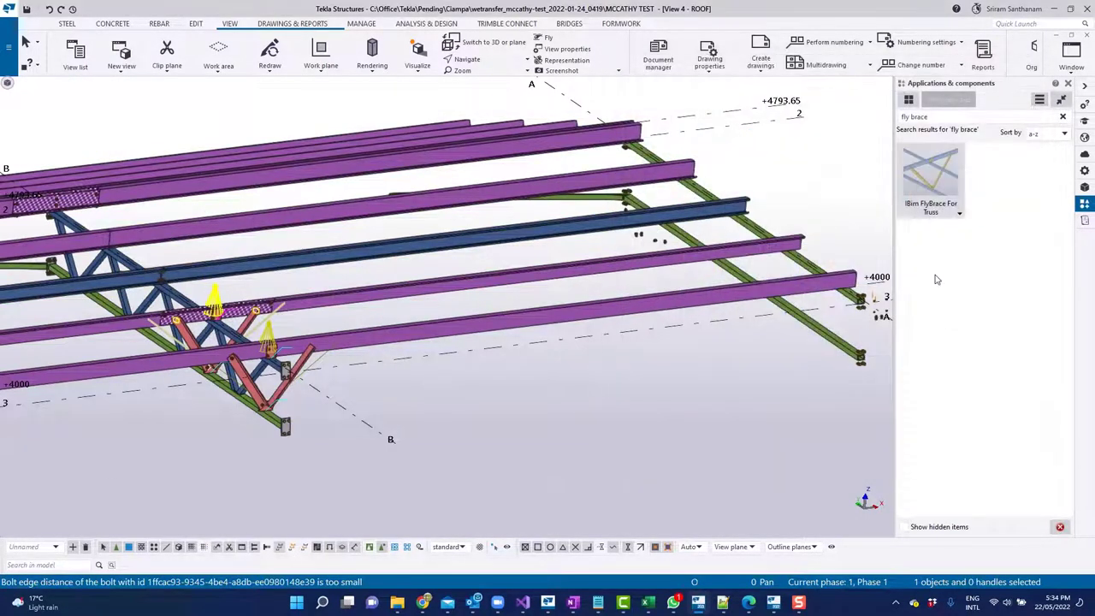
pyautogui.click(930, 181)
pyautogui.scroll(5, 689, 377)
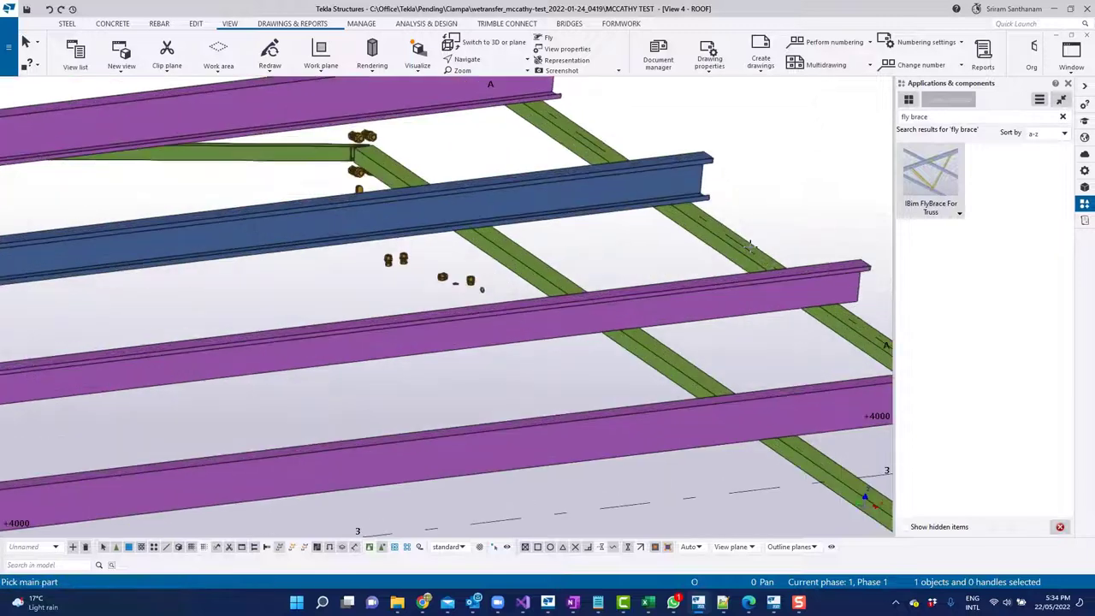
pyautogui.click(689, 377)
pyautogui.click(713, 293)
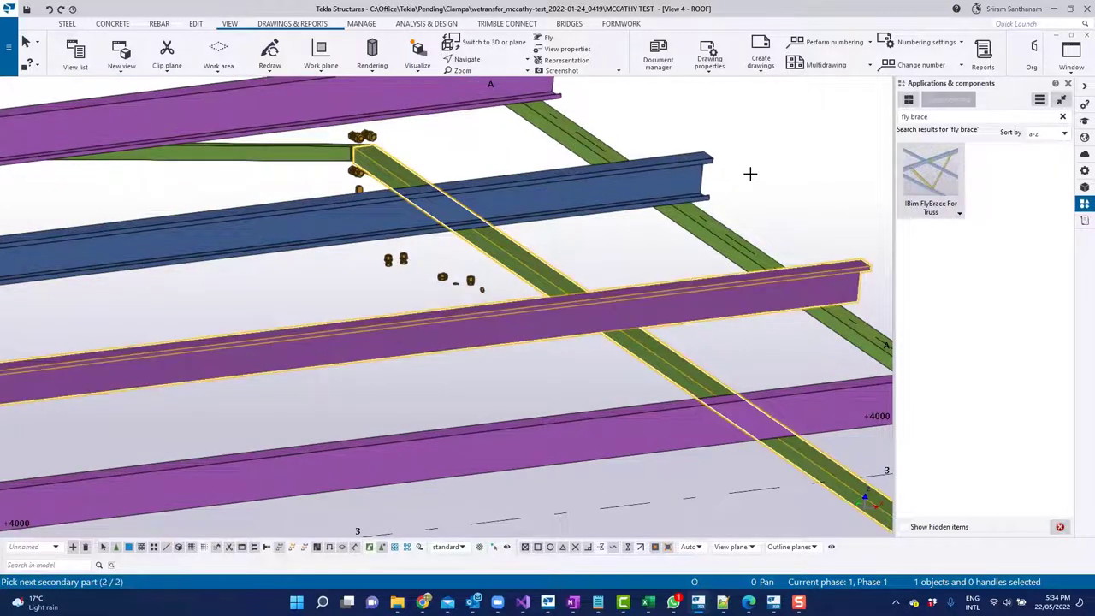
pyautogui.middleClick(752, 179)
pyautogui.scroll(3, 750, 171)
pyautogui.scroll(2, 750, 171)
pyautogui.scroll(-3, 613, 156)
# - Add a fly brace from the green chord to the blue beam and end placement
pyautogui.click(607, 141)
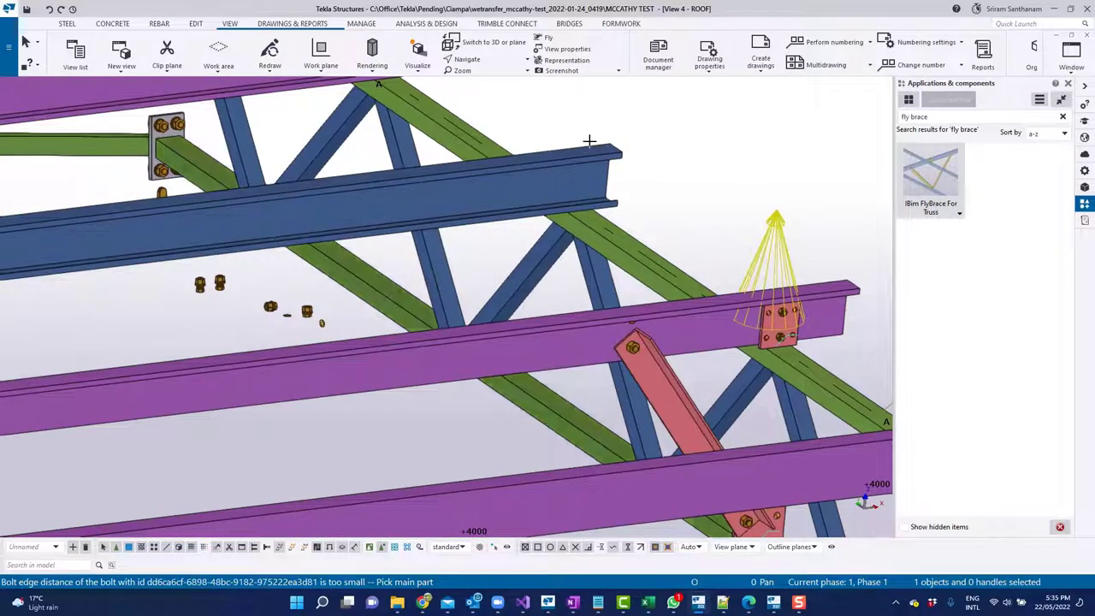
pyautogui.click(603, 154)
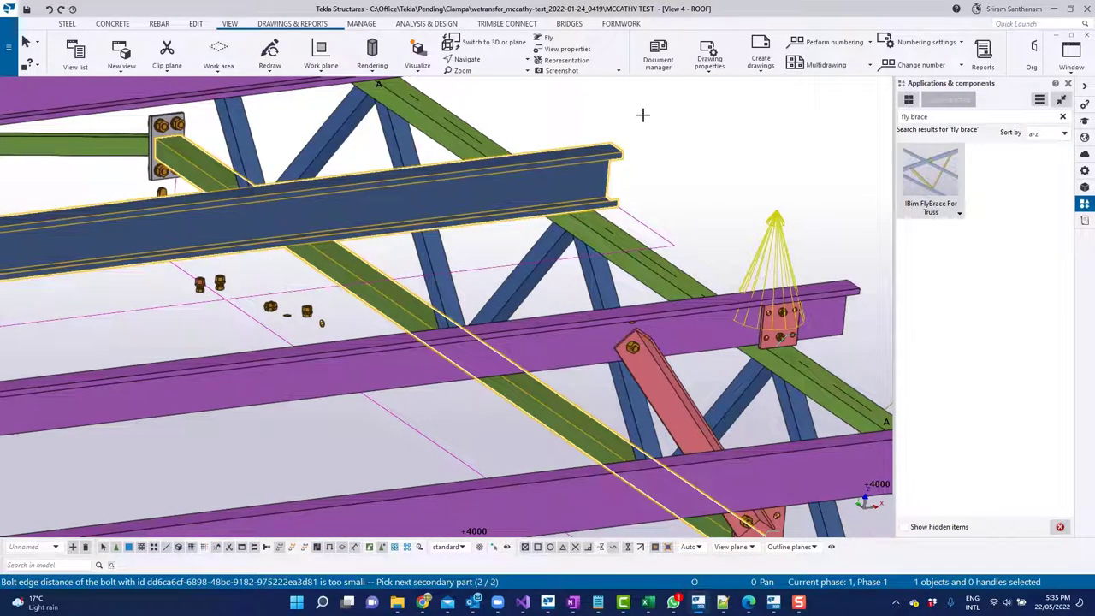
pyautogui.scroll(2, 645, 107)
pyautogui.rightClick(648, 109)
pyautogui.click(664, 114)
pyautogui.click(532, 103)
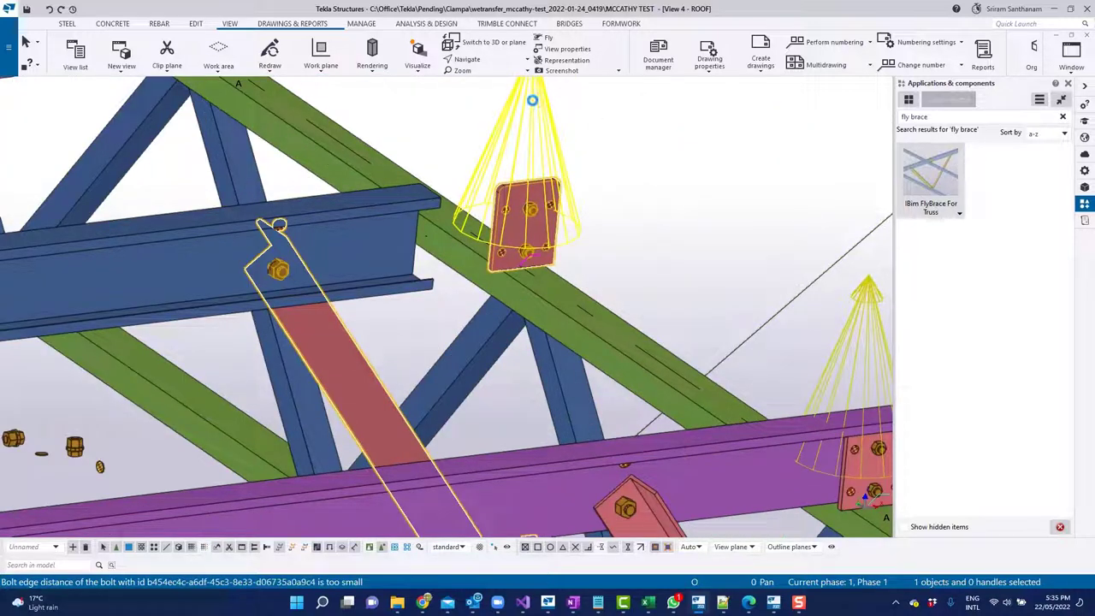
# - Change the new fly brace's purlin offset from 200 to -200 and apply it
pyautogui.doubleClick(532, 100)
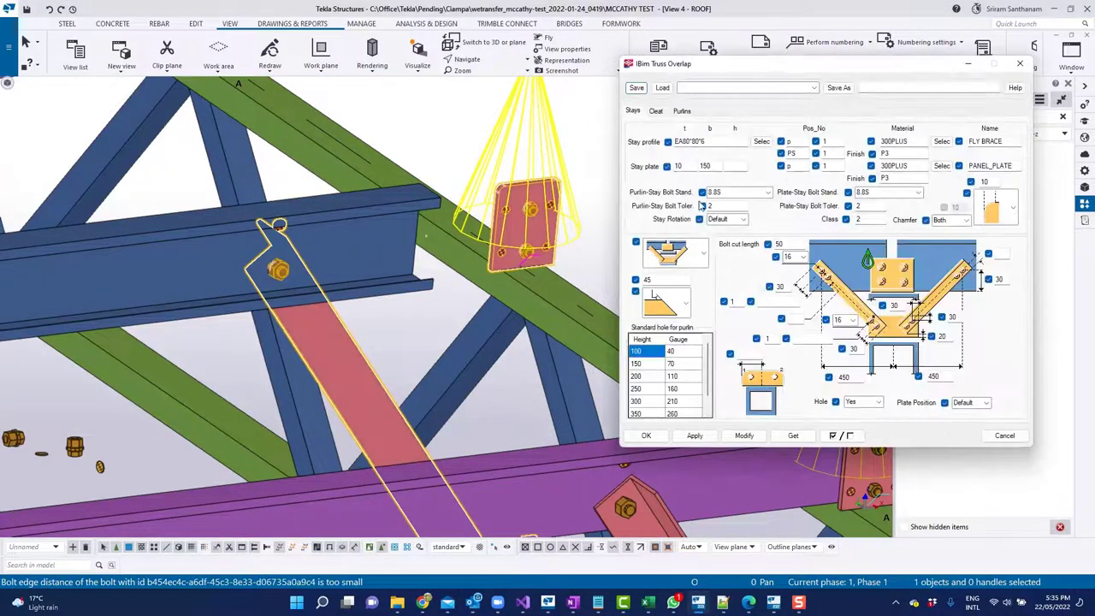
pyautogui.click(682, 111)
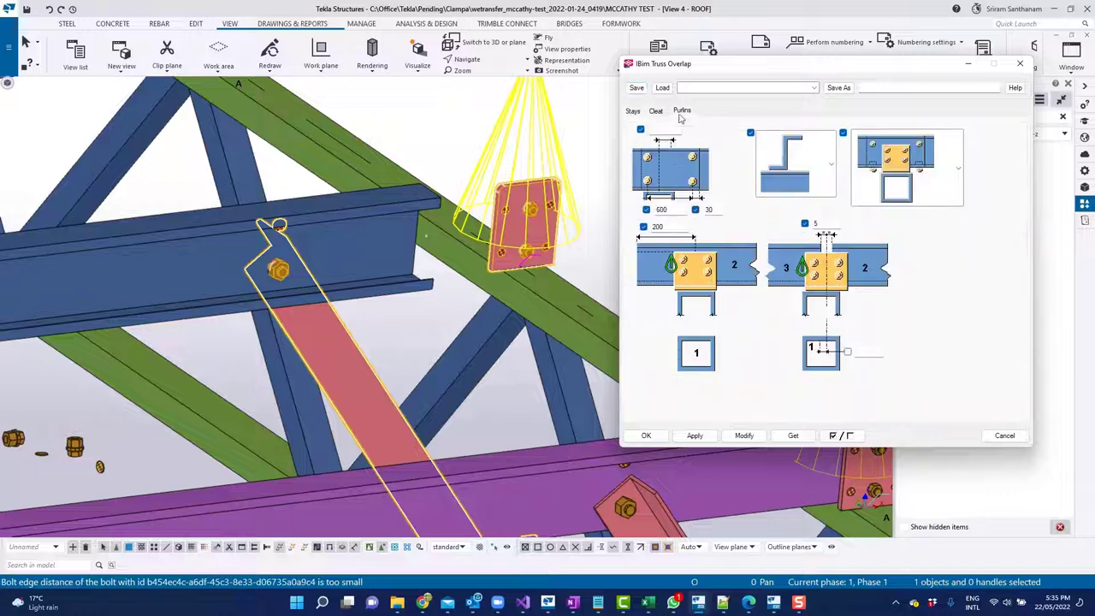
pyautogui.doubleClick(655, 226)
pyautogui.write('-')
pyautogui.click(744, 436)
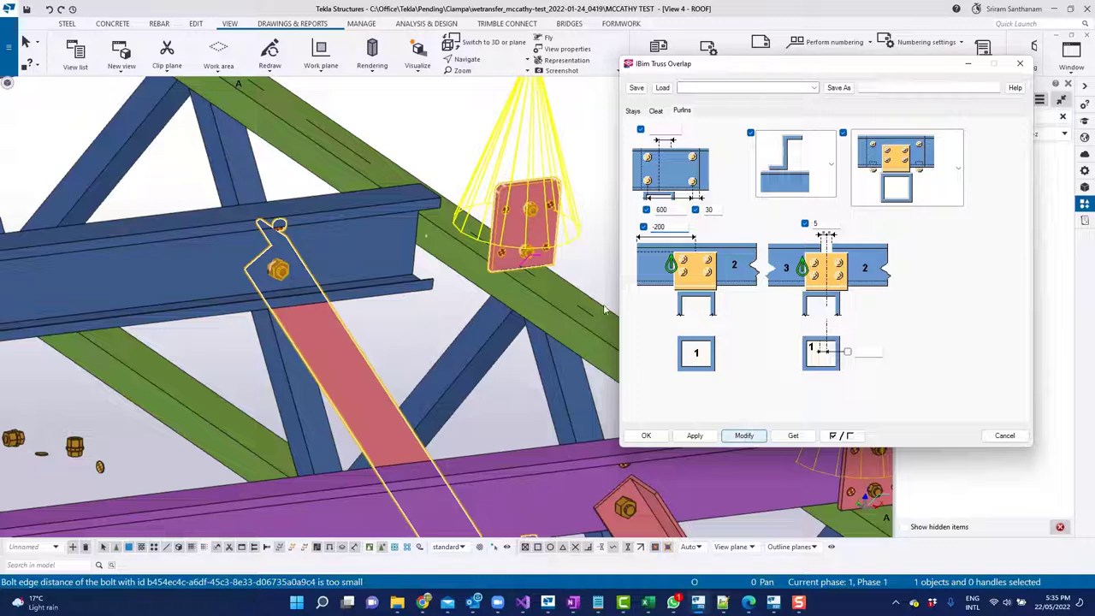
pyautogui.scroll(-2, 432, 178)
pyautogui.scroll(-2, 401, 171)
pyautogui.scroll(-2, 400, 171)
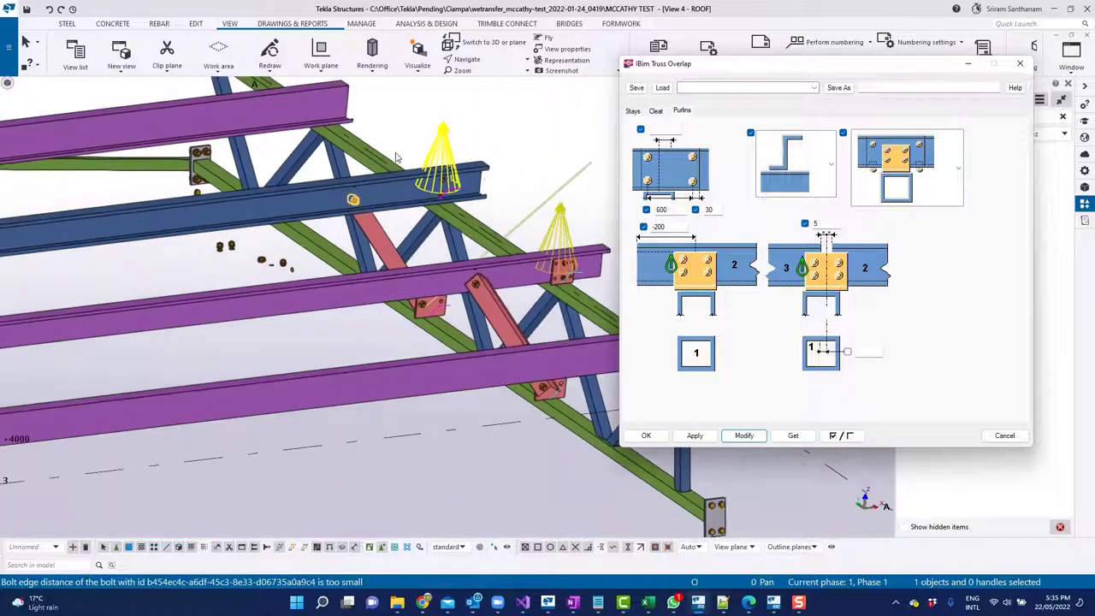
pyautogui.scroll(2, 574, 243)
pyautogui.scroll(1, 574, 243)
pyautogui.scroll(-3, 479, 222)
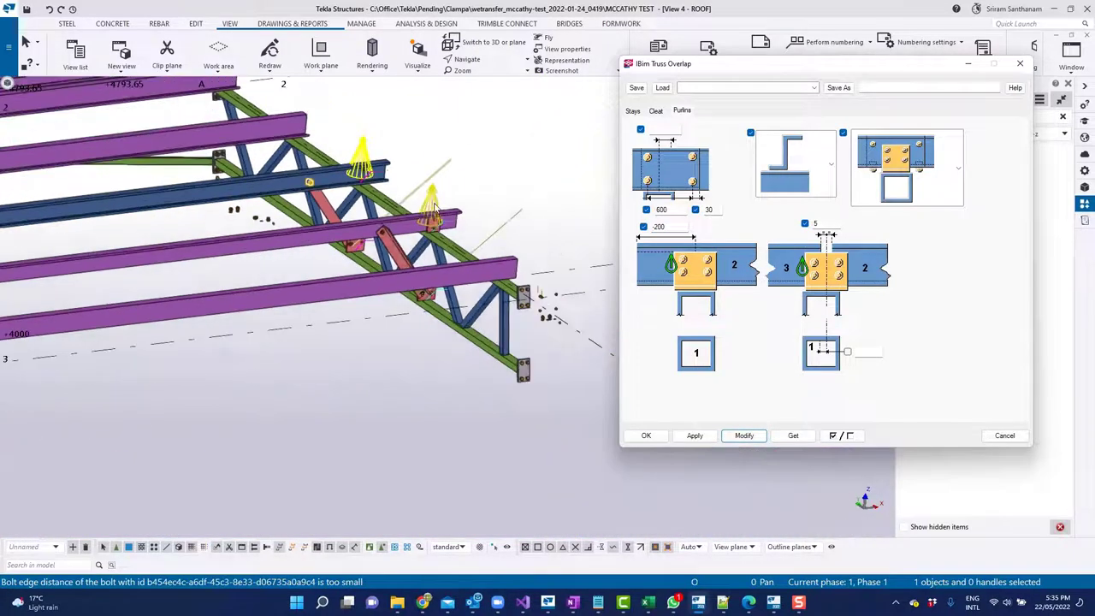
pyautogui.scroll(3, 449, 219)
pyautogui.scroll(3, 444, 213)
pyautogui.scroll(2, 402, 146)
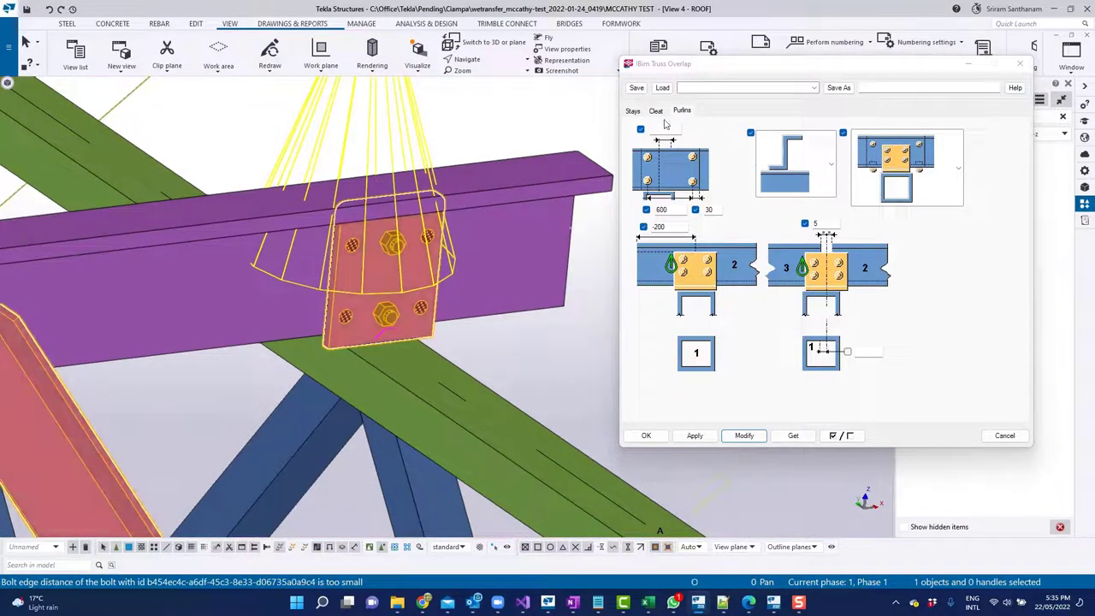
# - Set Hole on cleat to No and apply it to the fly brace
pyautogui.click(655, 111)
pyautogui.click(808, 202)
pyautogui.click(791, 220)
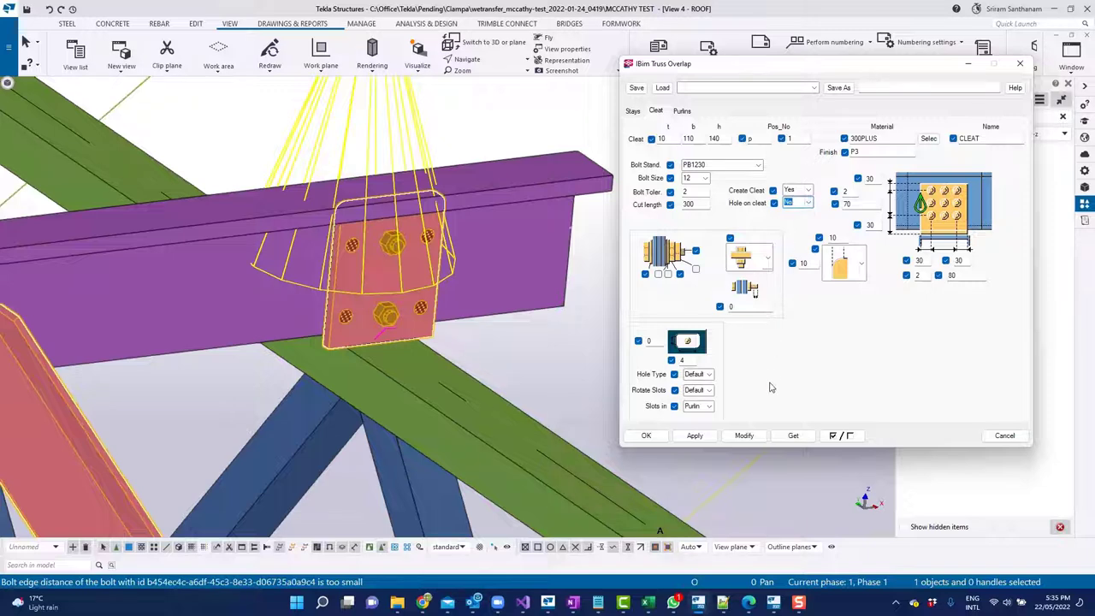
pyautogui.click(745, 436)
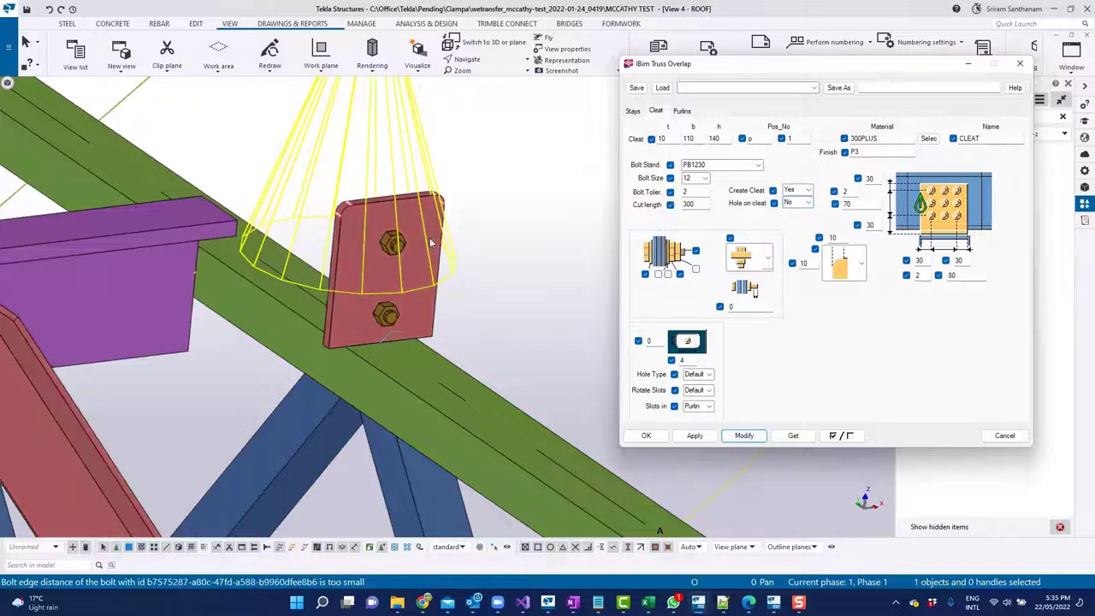
# - Apply the purlin offset of 200 to the fly brace
pyautogui.scroll(-3, 417, 258)
pyautogui.click(681, 110)
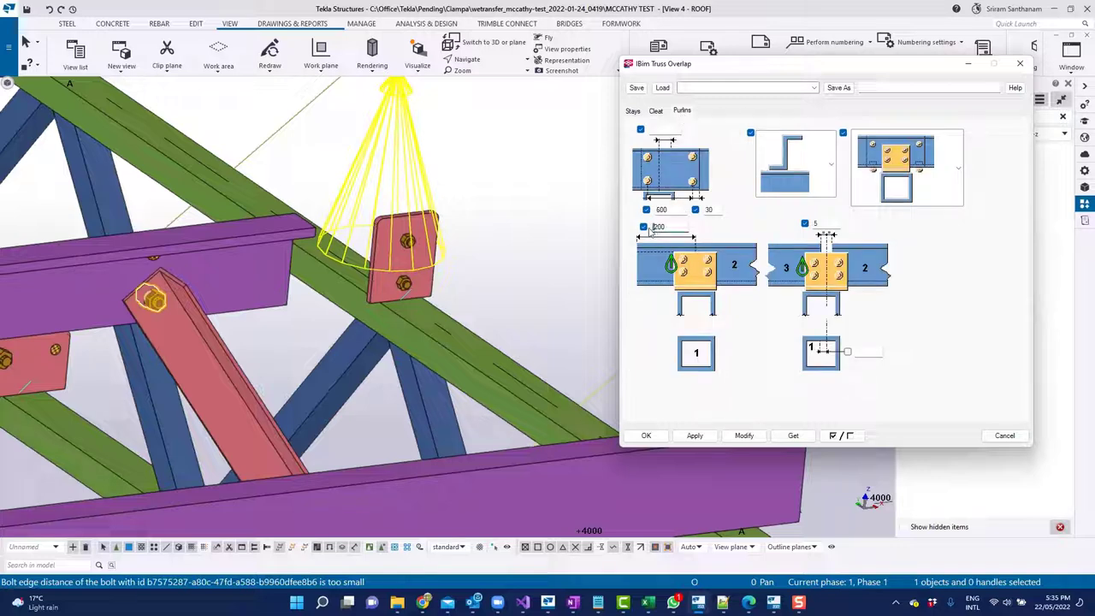
pyautogui.click(741, 436)
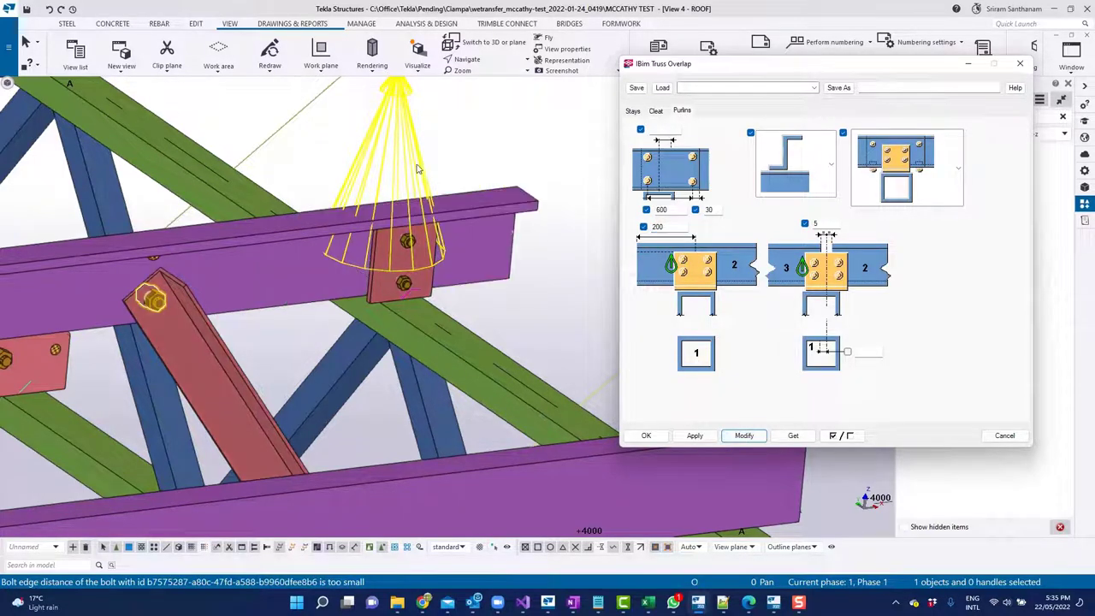
pyautogui.scroll(-2, 289, 197)
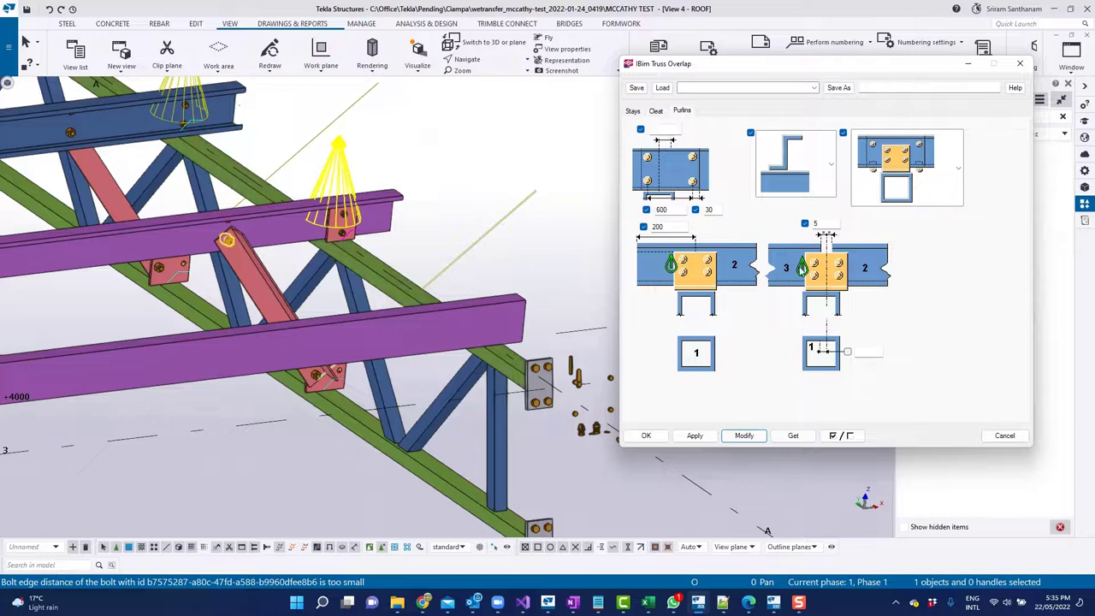
# - Review the fly brace's stay settings while zooming around the model
pyautogui.click(634, 111)
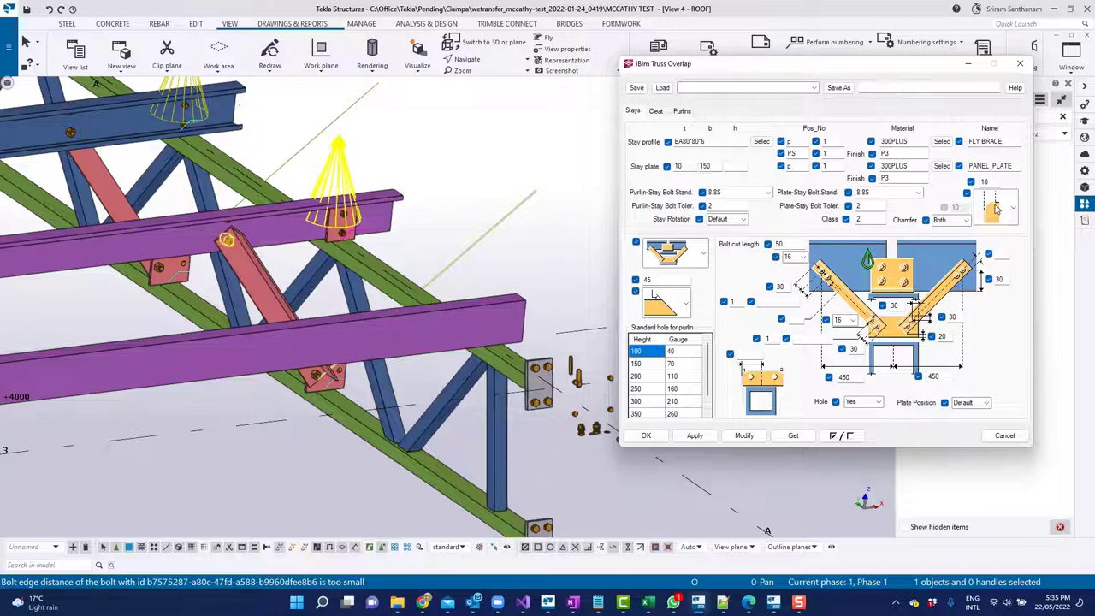
pyautogui.scroll(5, 345, 233)
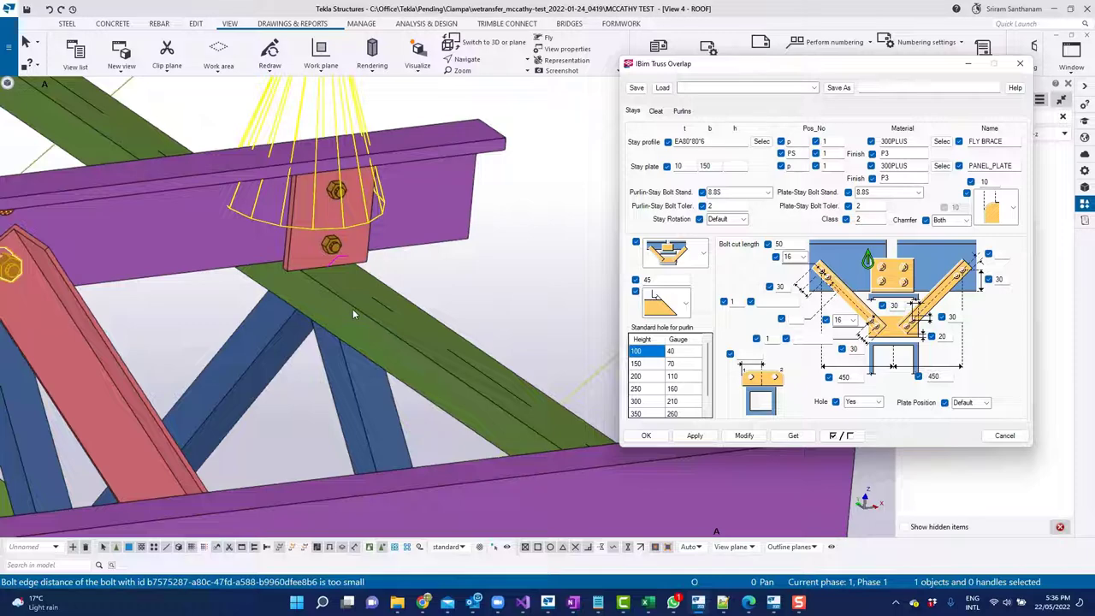
pyautogui.scroll(2, 313, 183)
pyautogui.scroll(2, 312, 183)
pyautogui.scroll(2, 312, 183)
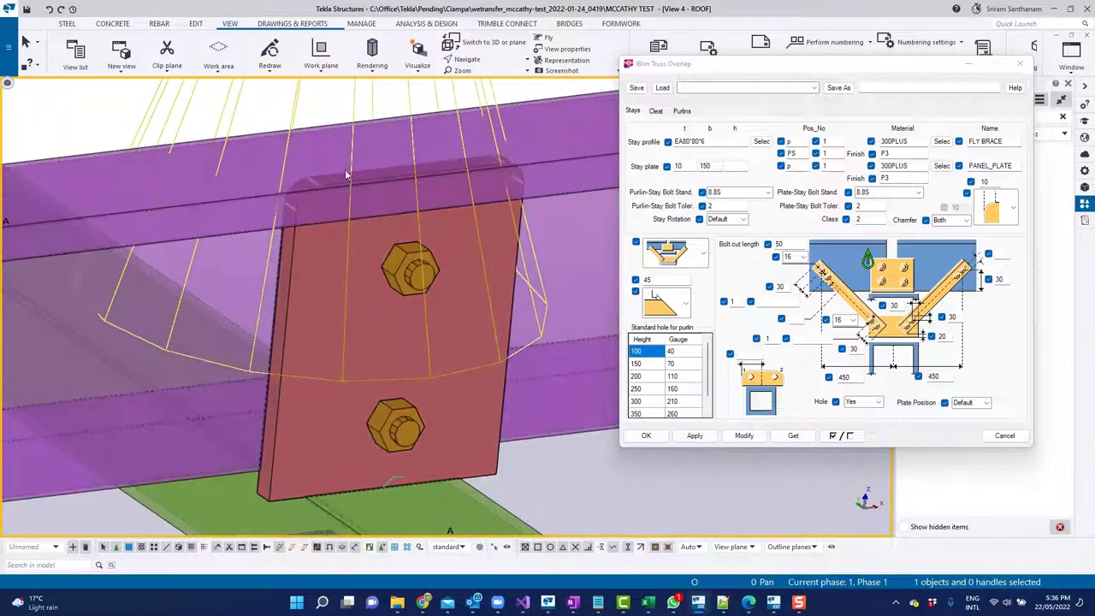
pyautogui.scroll(-3, 375, 172)
pyautogui.scroll(-2, 375, 172)
pyautogui.scroll(-2, 375, 172)
pyautogui.scroll(-2, 376, 172)
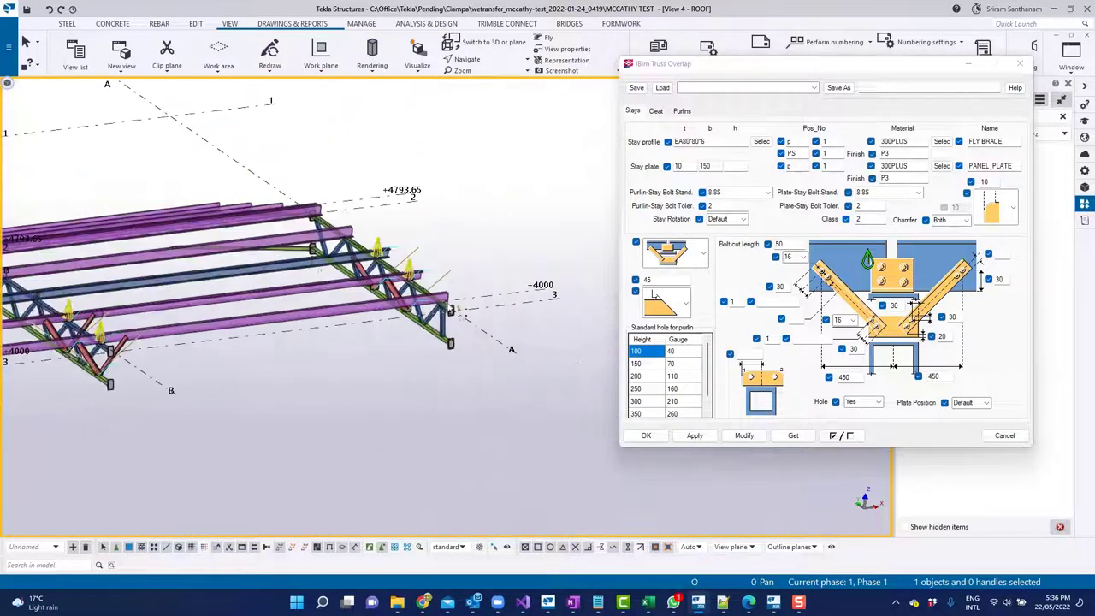
pyautogui.scroll(1, 217, 301)
pyautogui.scroll(1, 216, 301)
pyautogui.scroll(2, 216, 301)
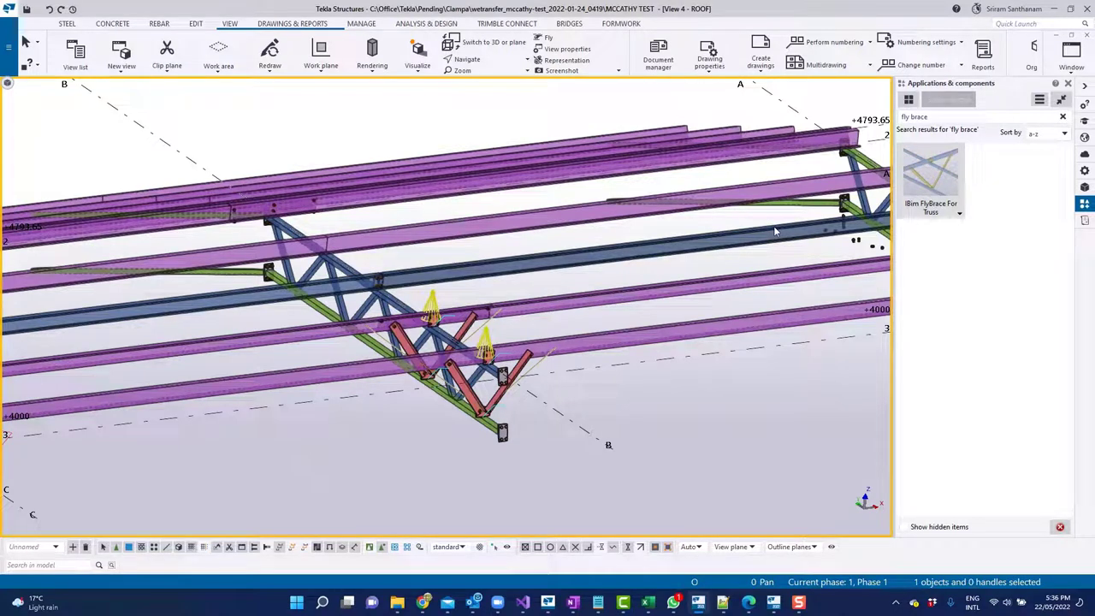
pyautogui.scroll(3, 439, 393)
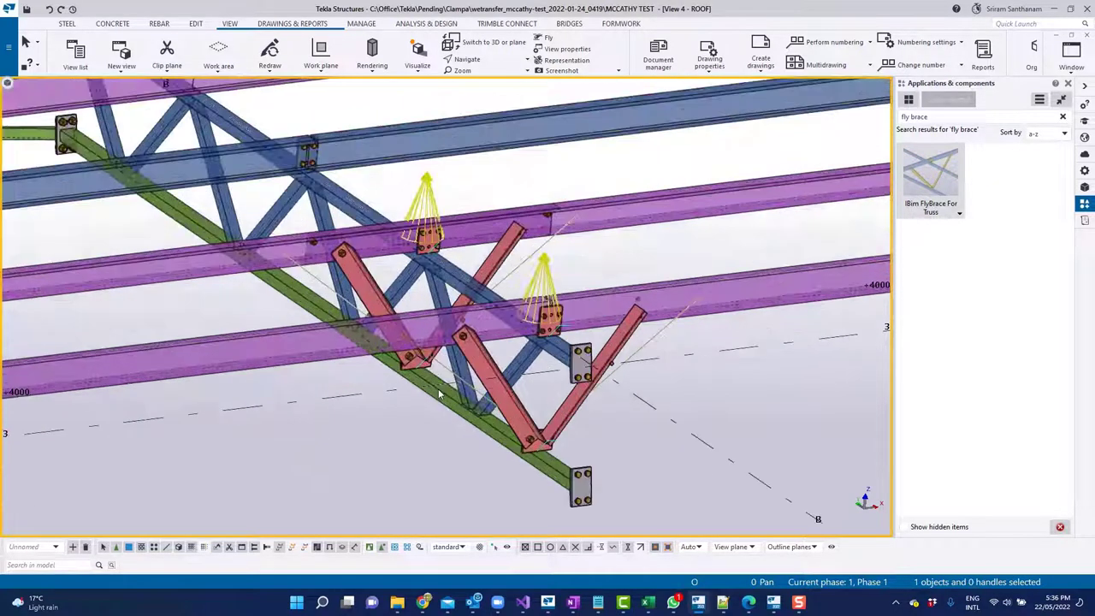
pyautogui.scroll(2, 438, 393)
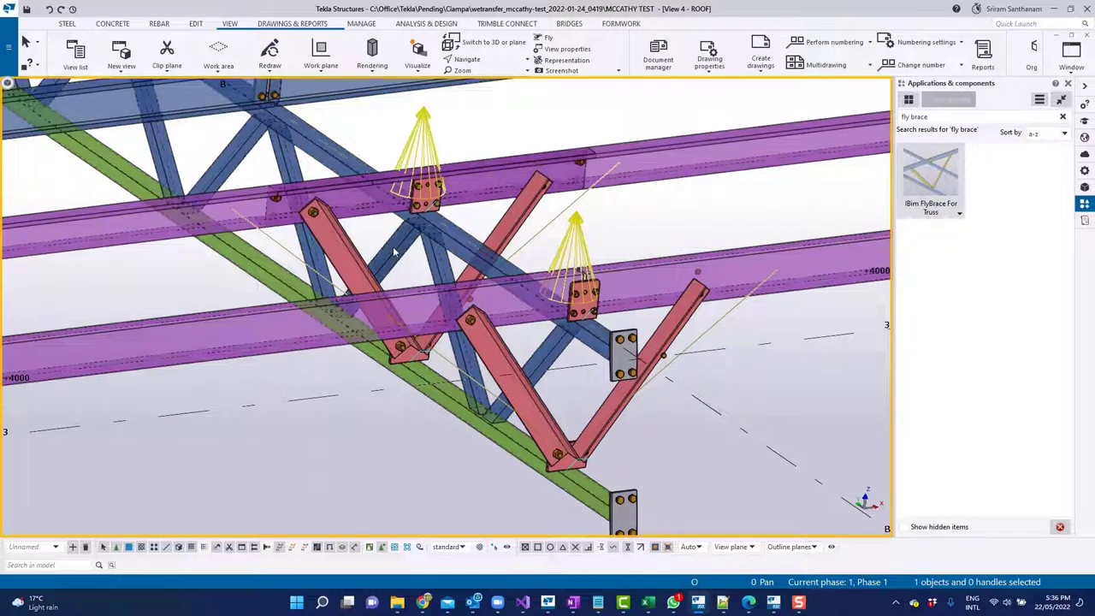
pyautogui.scroll(-2, 450, 288)
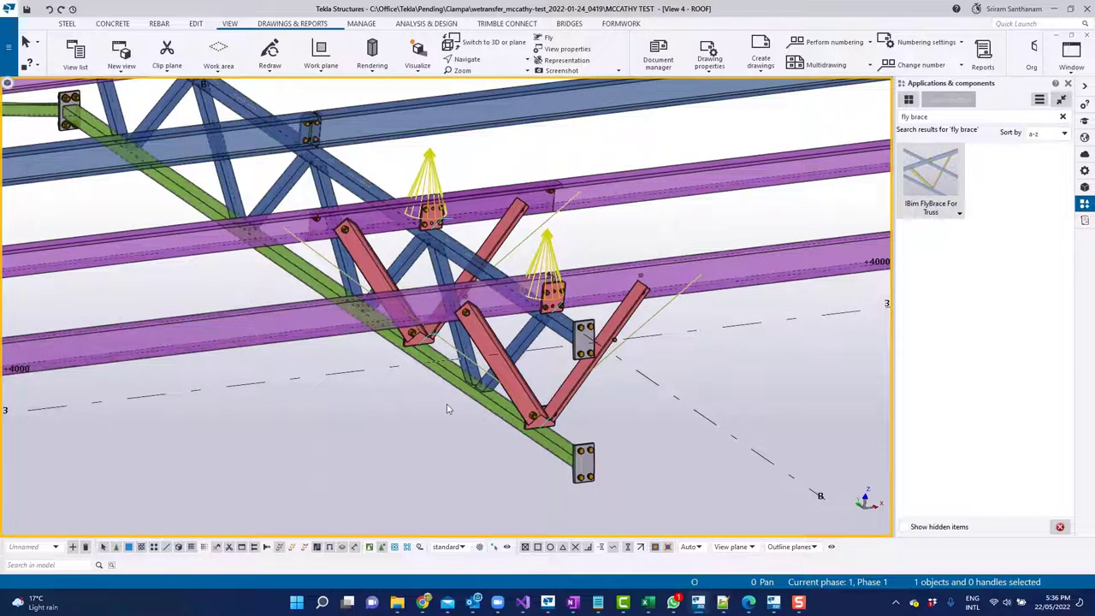